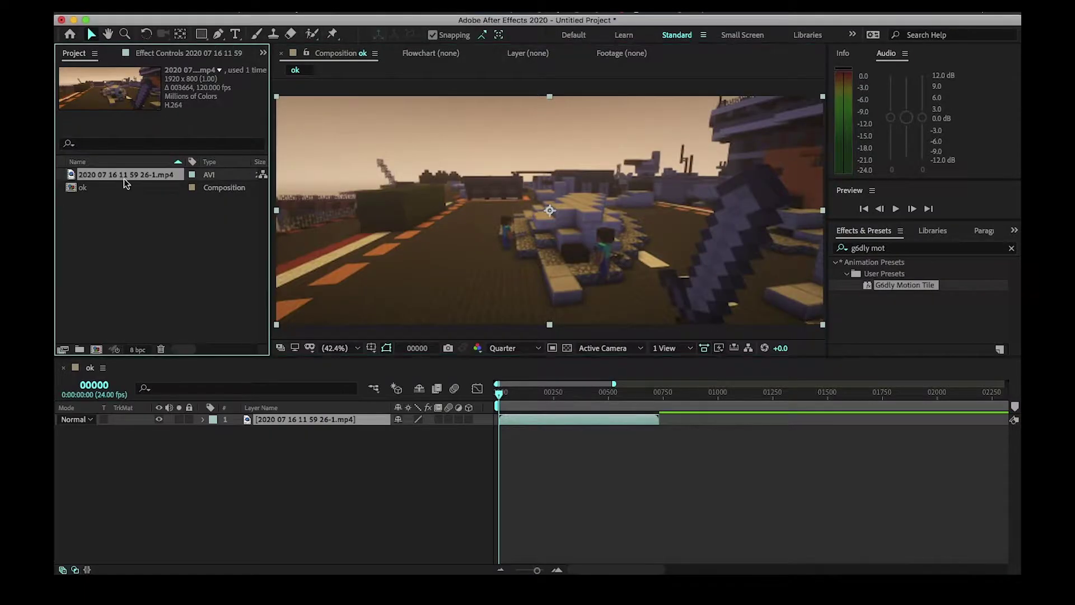
Remove the extra duplicate footage layers so only one clip layer remains in the comp.
drag(123, 179, 500, 434)
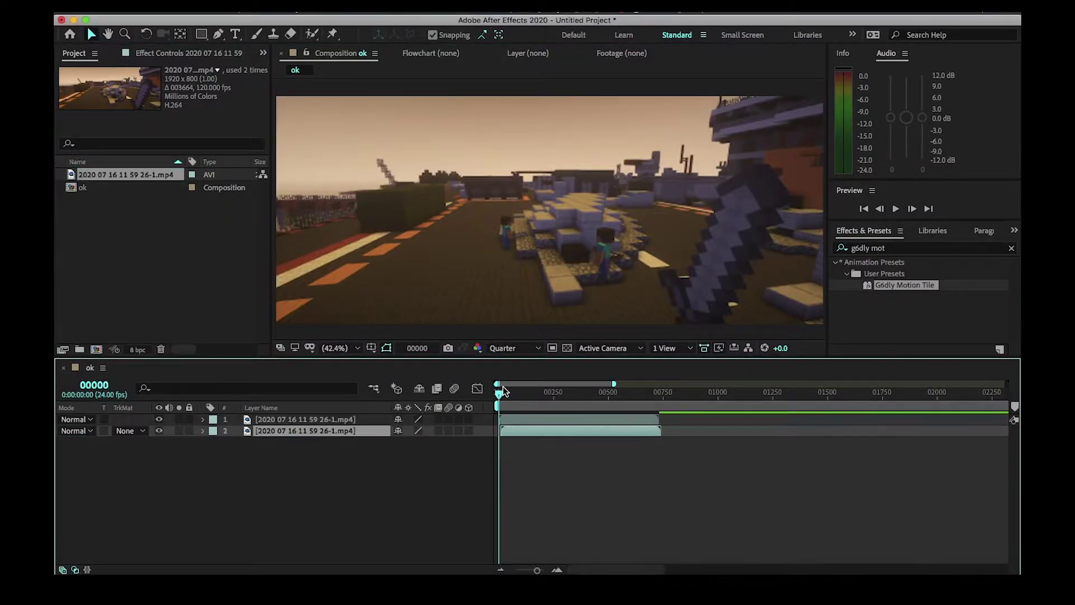
click(502, 387)
click(514, 422)
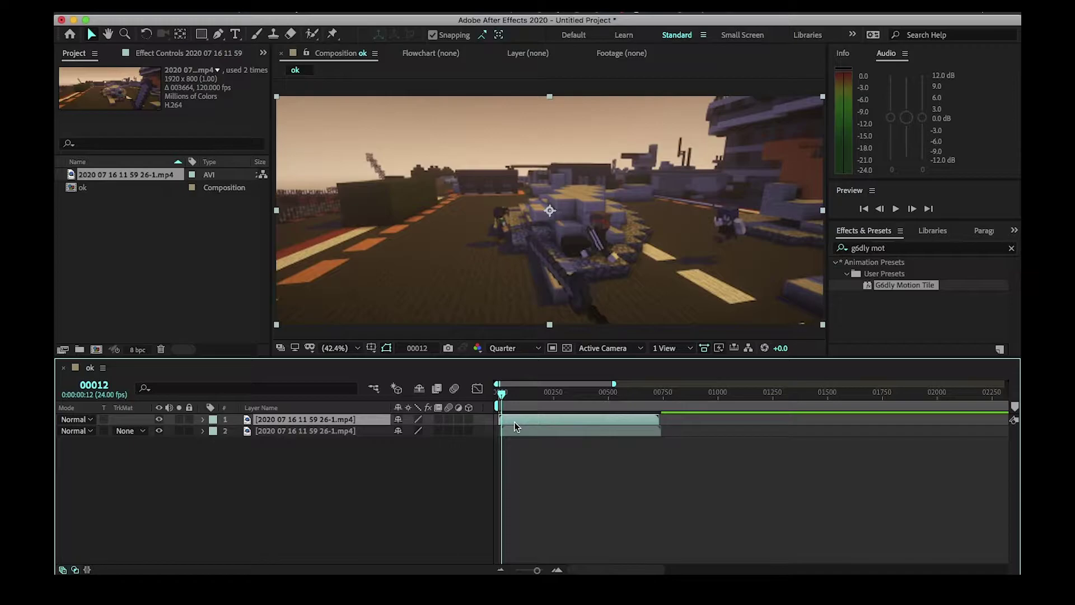
key(Delete)
key(equal)
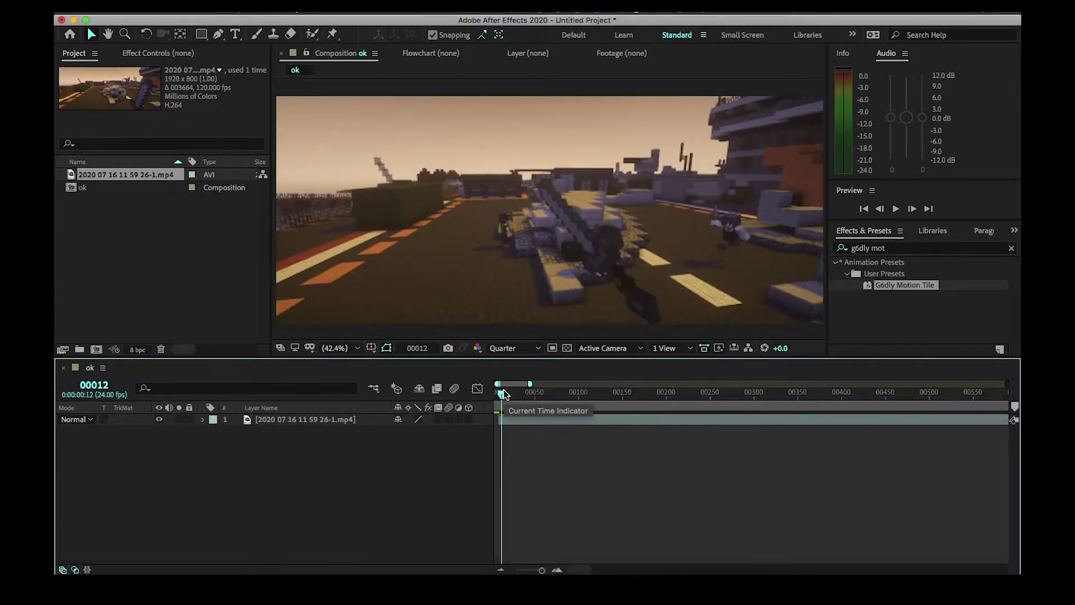
drag(503, 388, 517, 392)
click(522, 418)
key(ctrl+d)
click(507, 429)
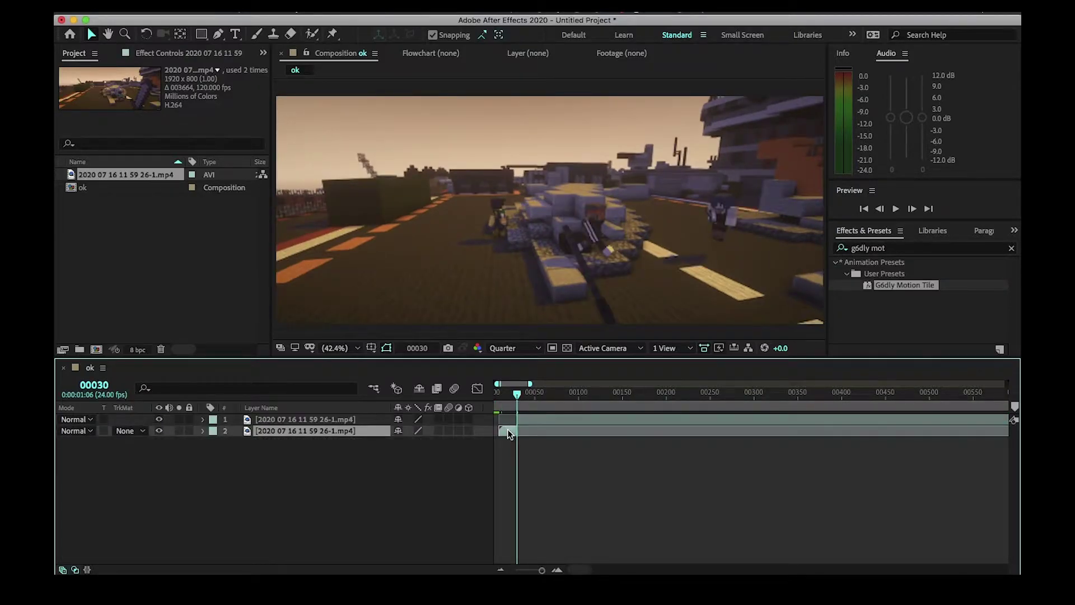
key(Delete)
Enable Time Remapping on the remaining clip and slide it to start at frame 0.
click(521, 394)
key(ctrl+v)
key(shift+F3)
click(478, 388)
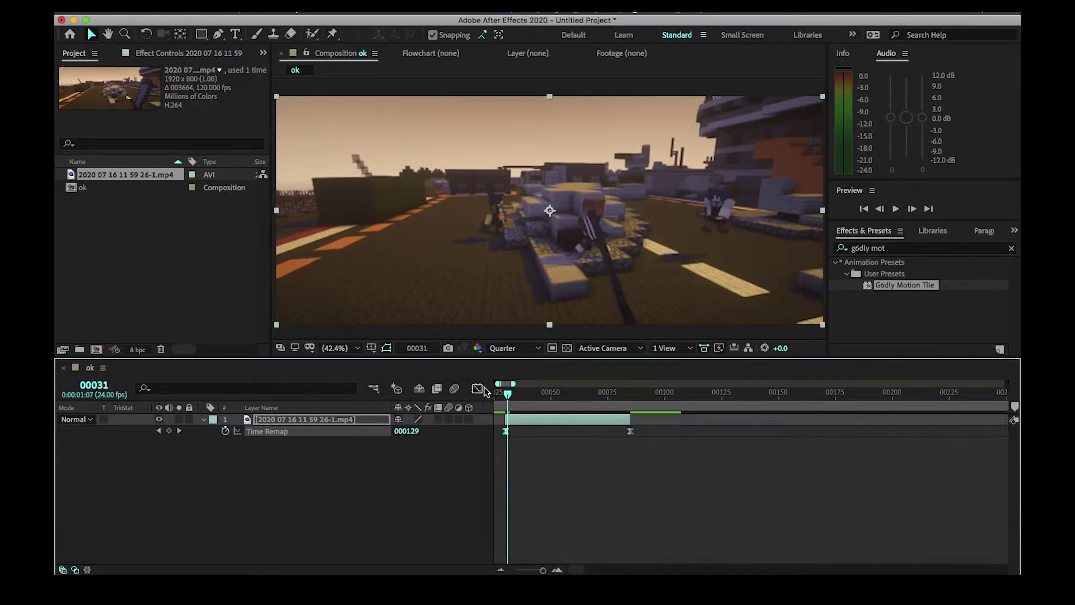
mouse_move(507, 391)
mouse_down()
mouse_move(580, 391)
mouse_move(499, 391)
mouse_up()
scroll(591, 396, left, 2)
drag(572, 418, 518, 412)
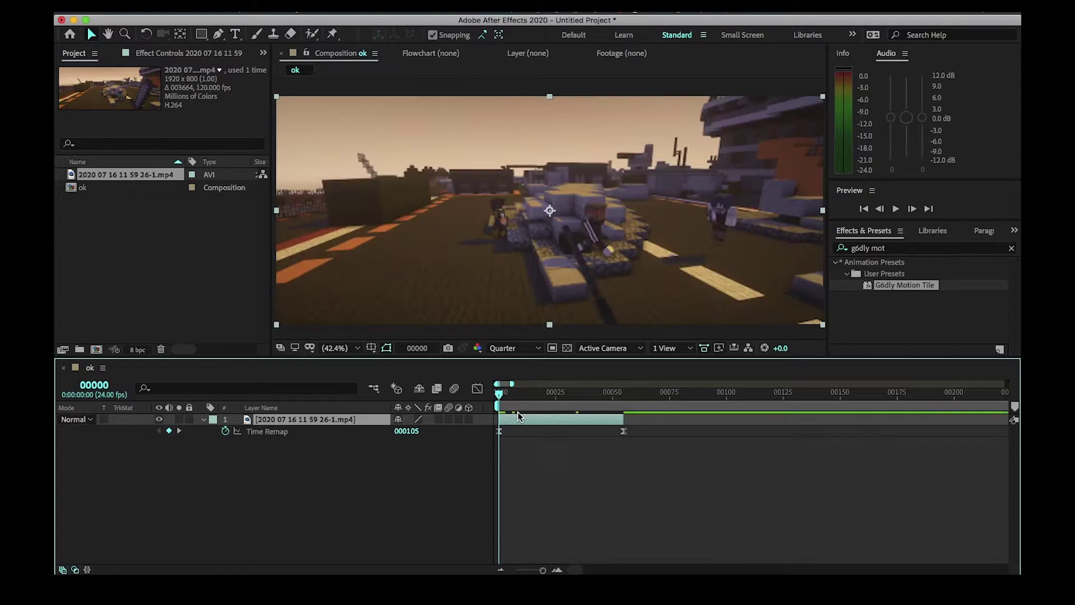
key(u)
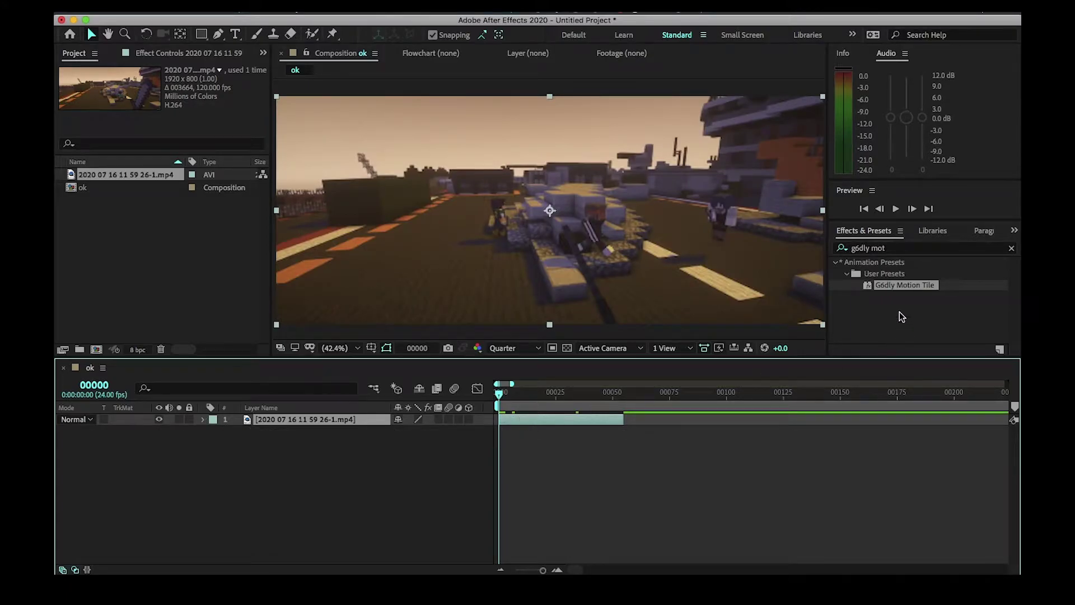
Search Effects & Presets for s_shake to find Sapphire's S_Shake.
triple_click(882, 248)
text(s_sh)
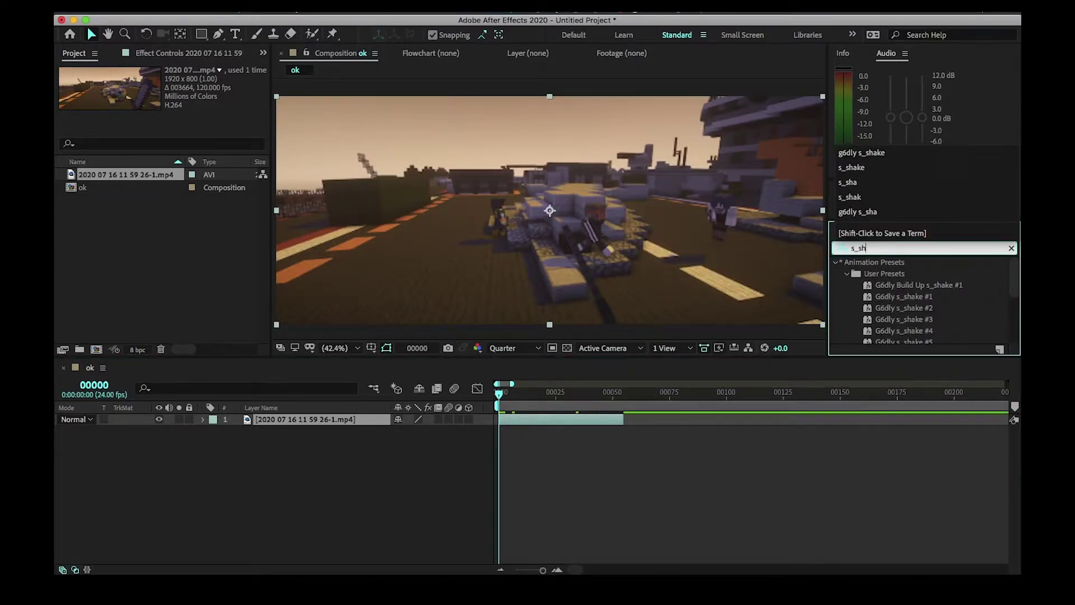
text(ake)
click(835, 262)
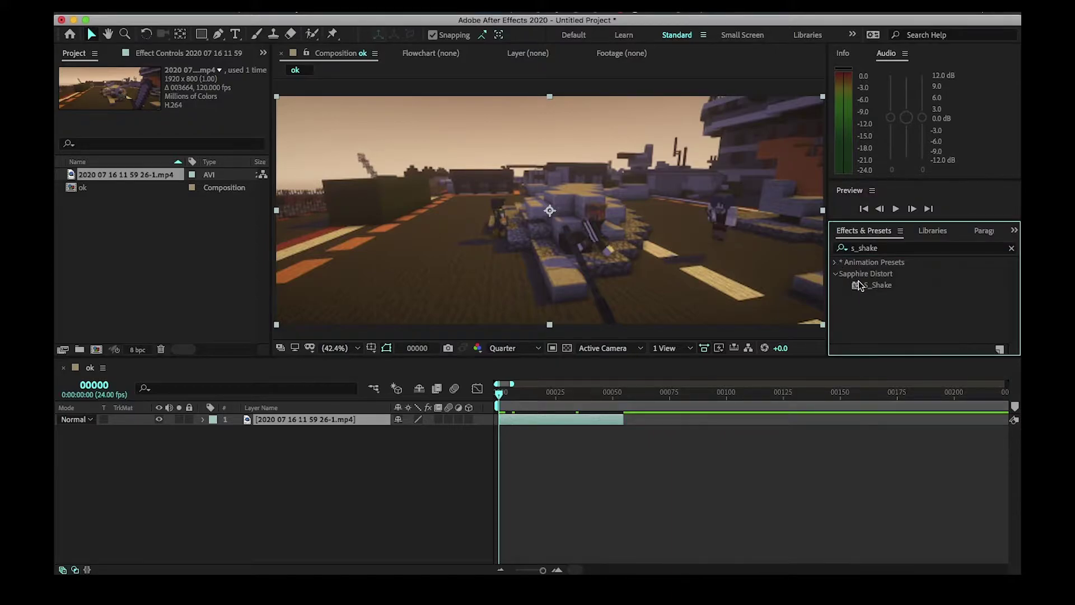
drag(886, 284, 463, 295)
Add a new Adjustment Layer above the footage and set the time to frame 3.
click(297, 6)
mouse_move(311, 28)
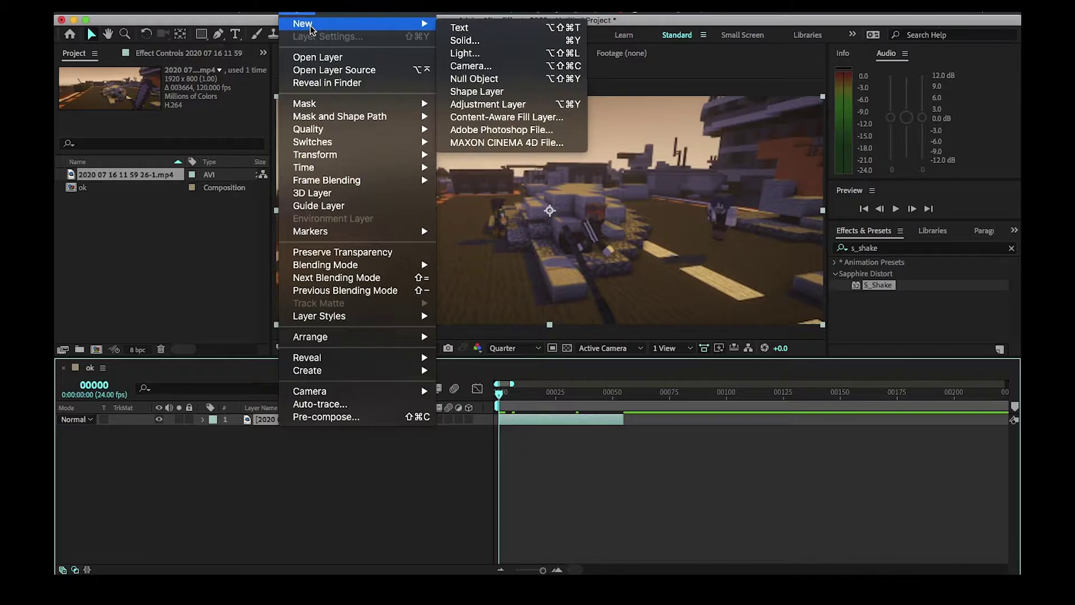
click(503, 104)
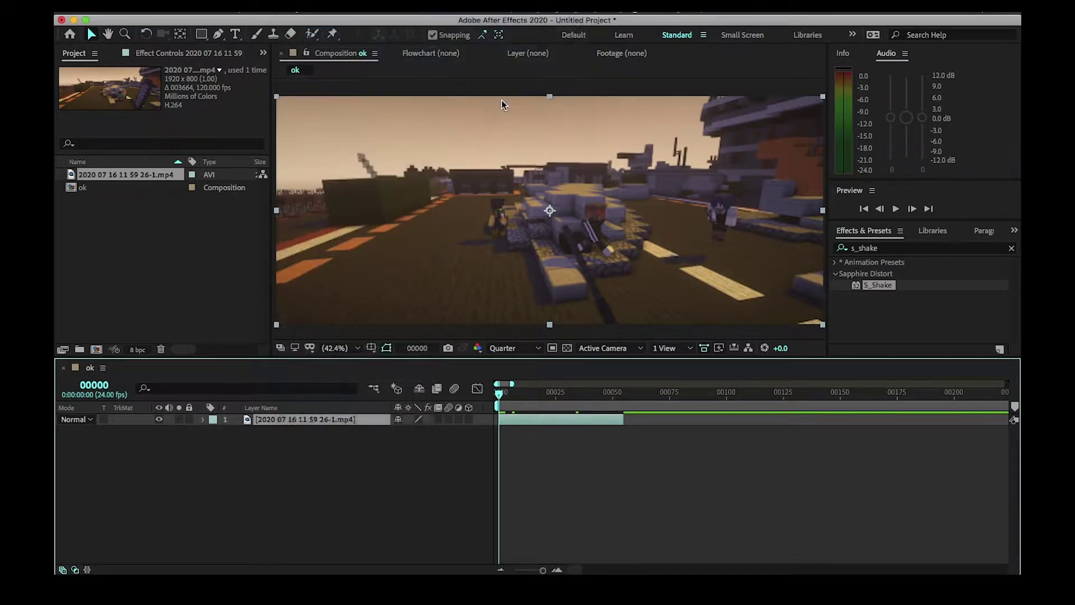
click(506, 392)
Apply S_Shake to Adjustment Layer 1, enable Motion Blur, and set Amplitude to 5.
click(163, 51)
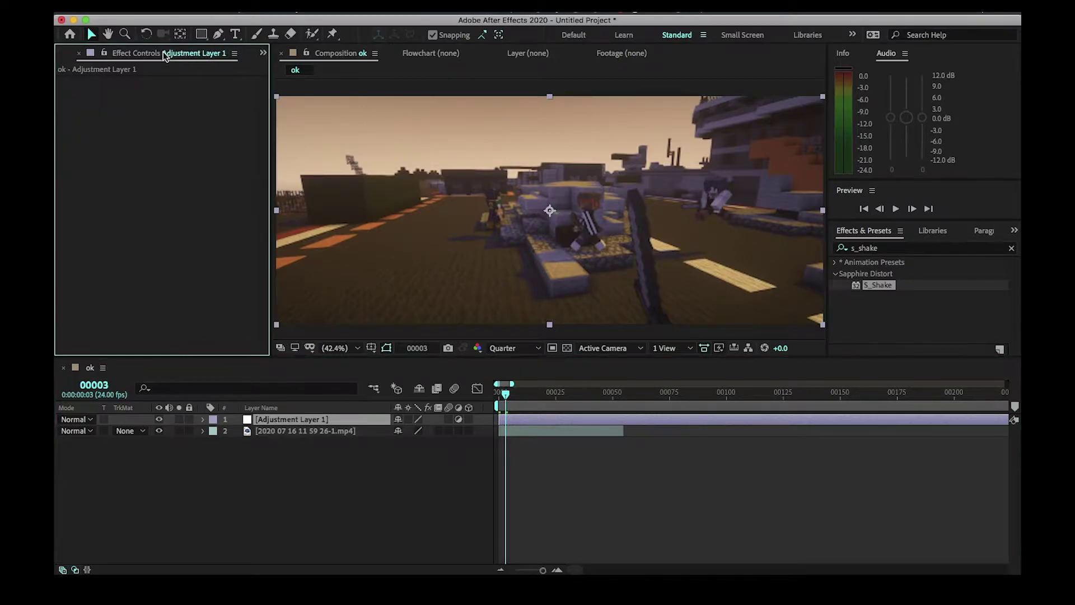
drag(875, 287, 570, 421)
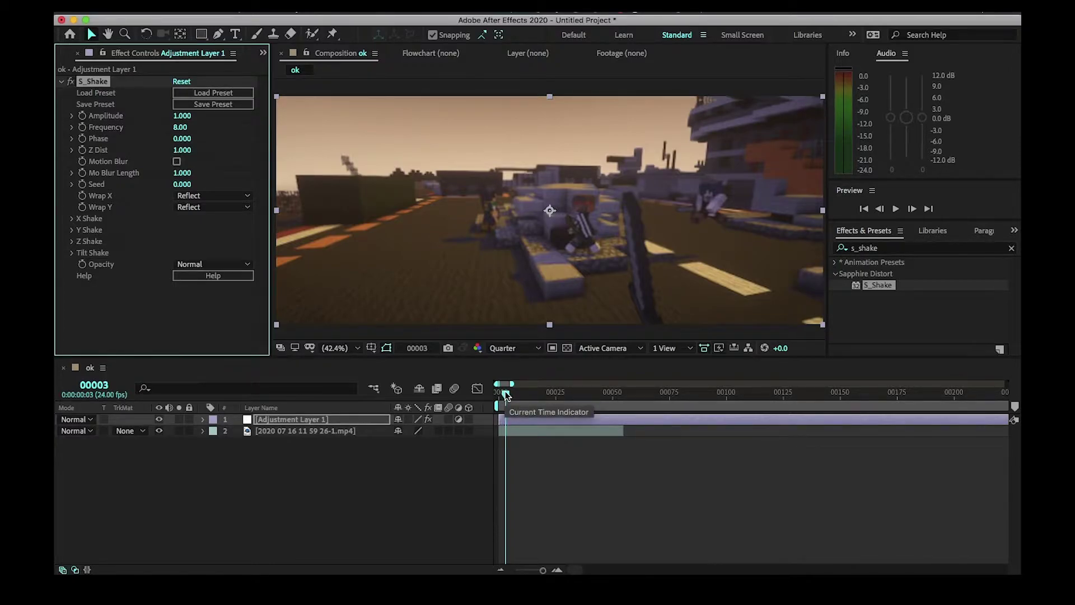
drag(506, 394, 498, 393)
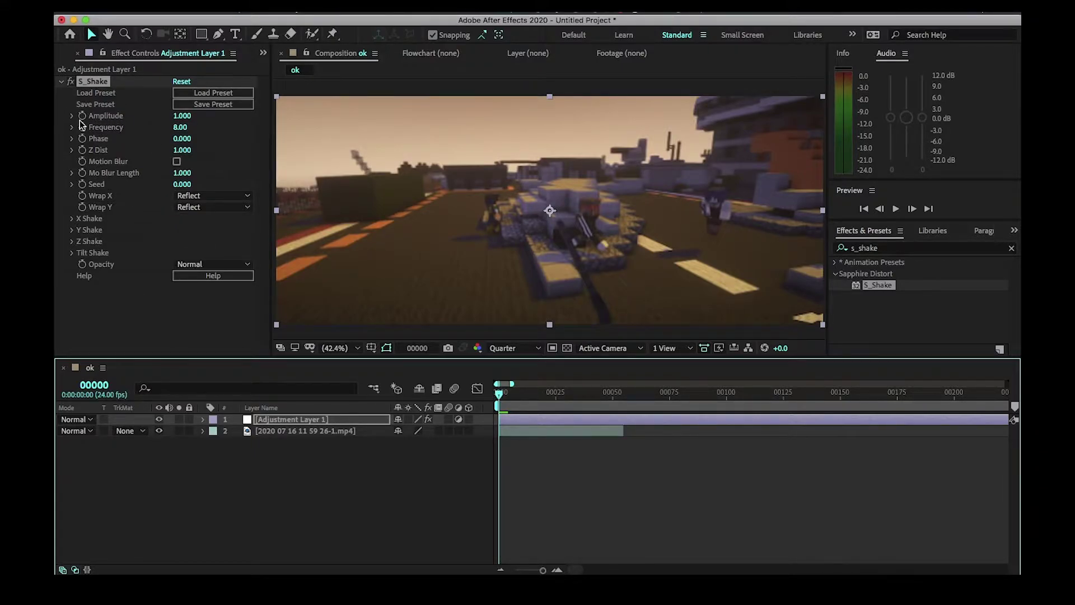
click(177, 162)
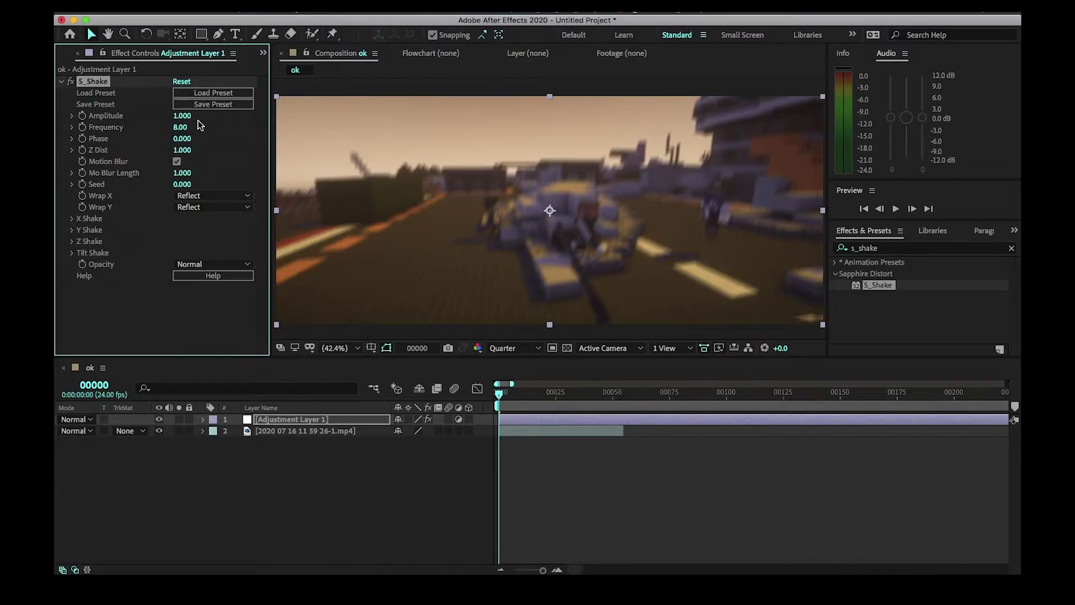
text(5)
key(Return)
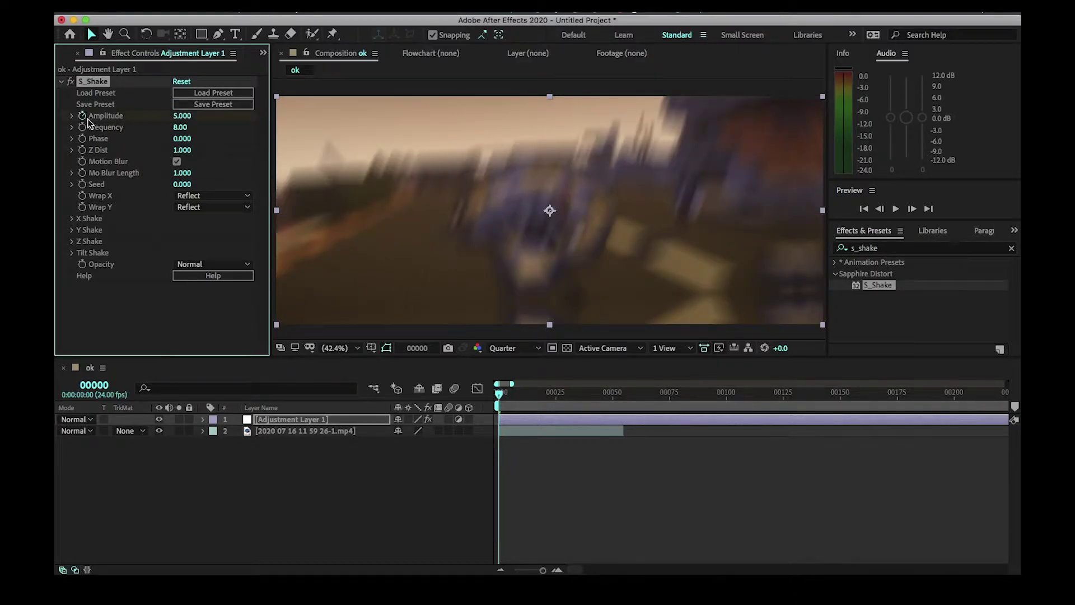
Keyframe Amplitude from 5 at frame 0 down to 0 at frame 10.
click(82, 116)
key(u)
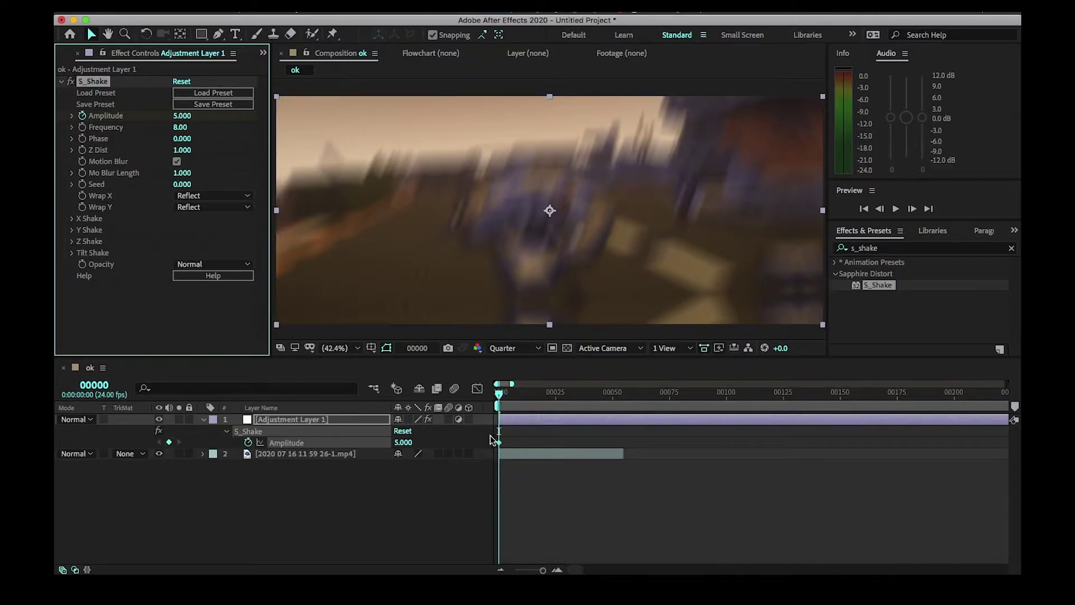
key(space)
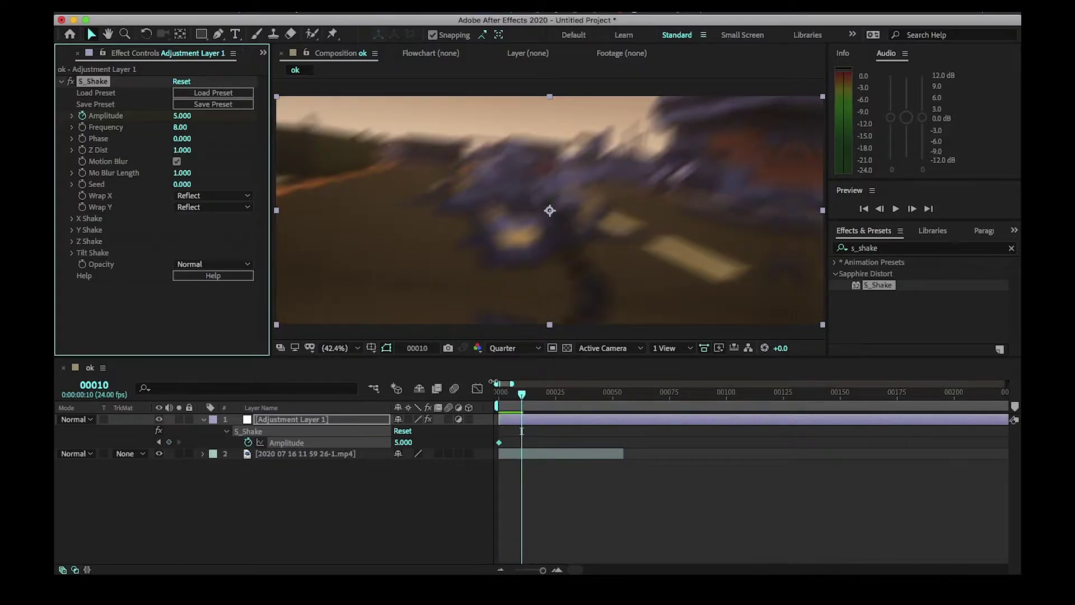
click(188, 116)
text(0)
key(Return)
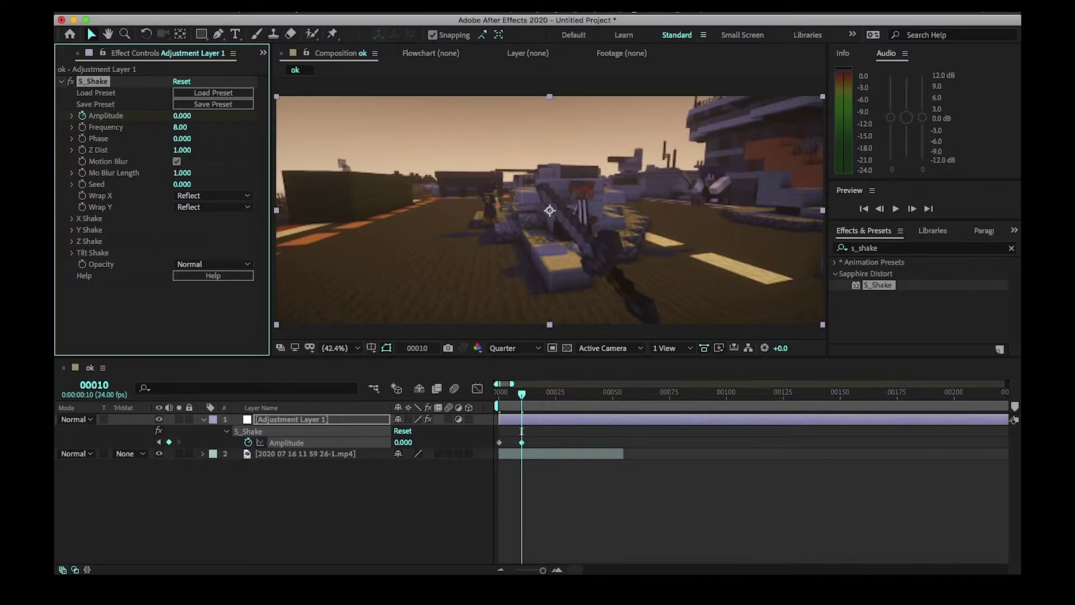
Split the adjustment layer at frame 10, delete the later part, and preview the shake.
click(530, 418)
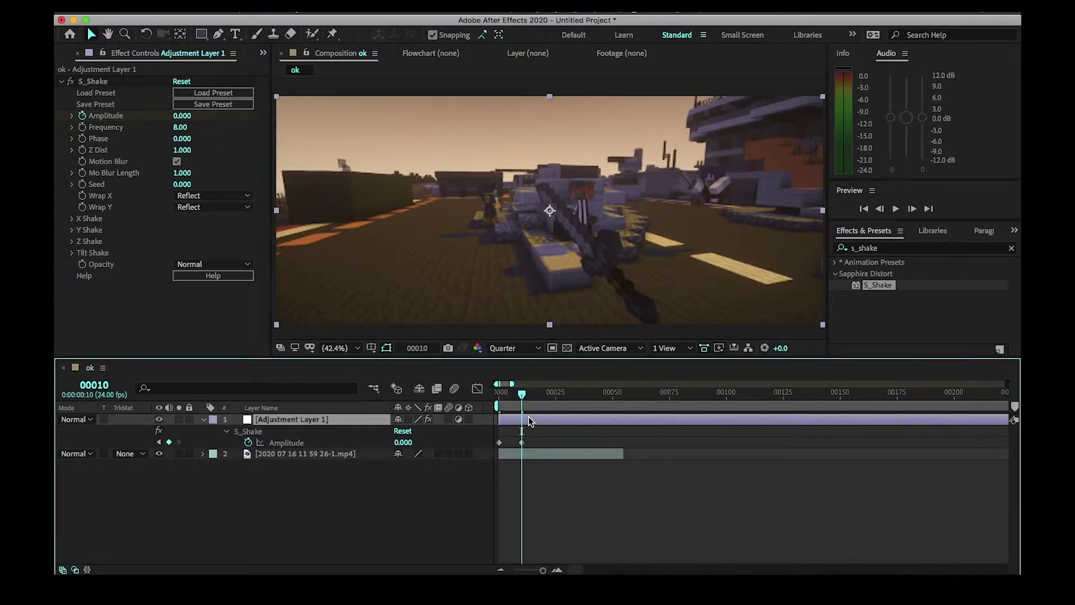
key(super+shift+d)
key(Delete)
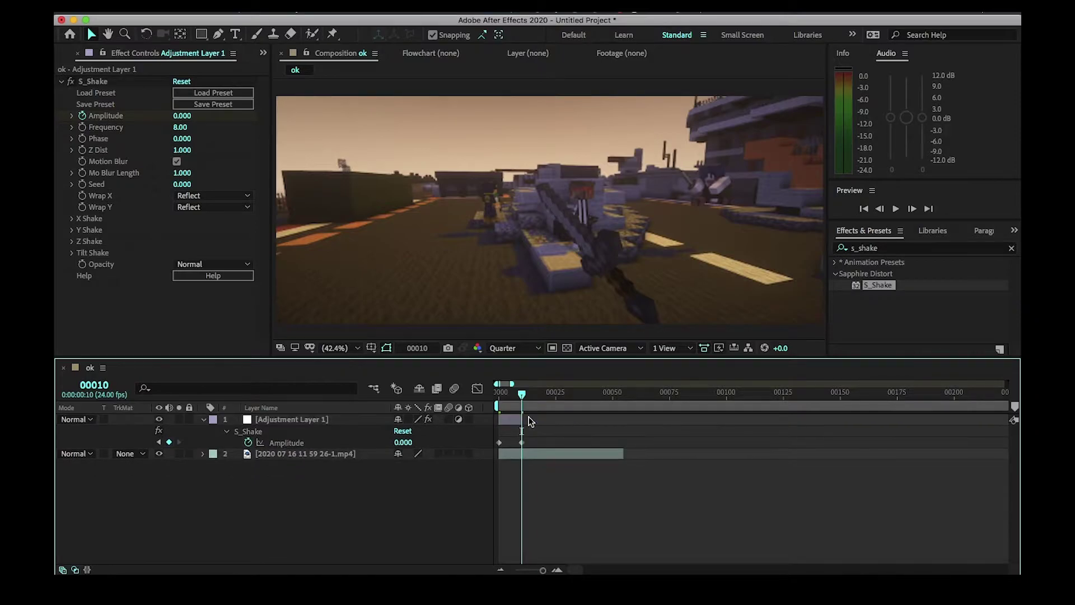
drag(513, 394, 491, 395)
key(space)
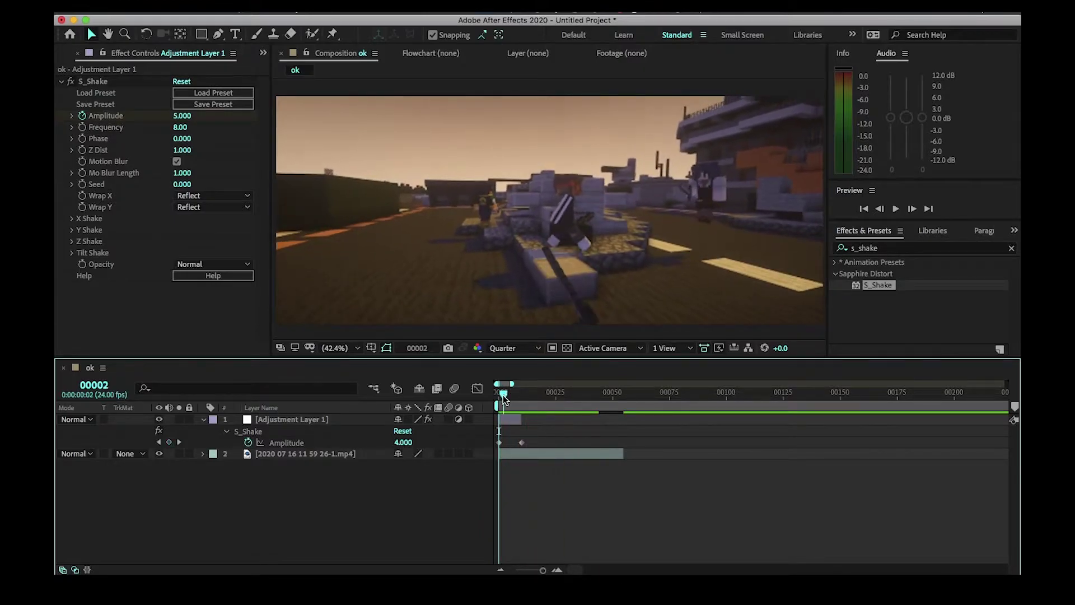
key(space)
drag(498, 396, 506, 392)
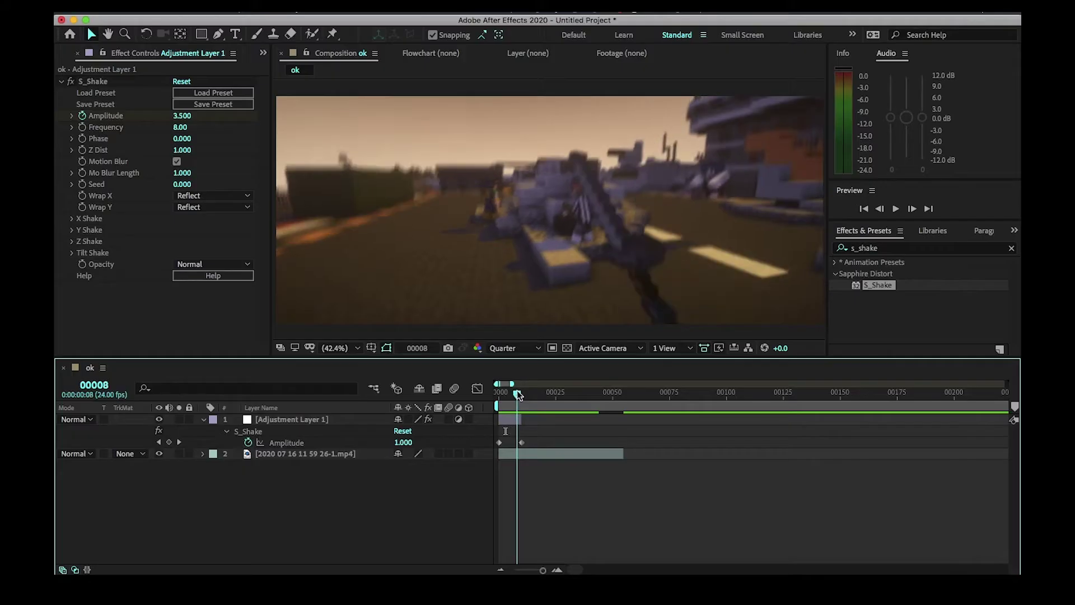
mouse_move(503, 392)
mouse_down()
mouse_move(523, 394)
mouse_move(505, 383)
mouse_up()
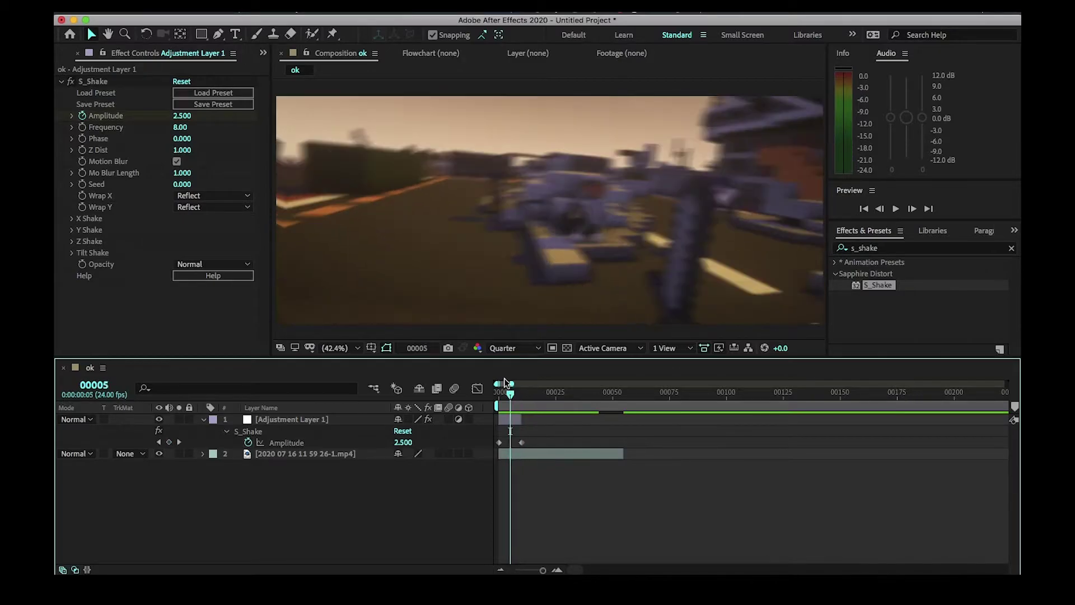
click(62, 83)
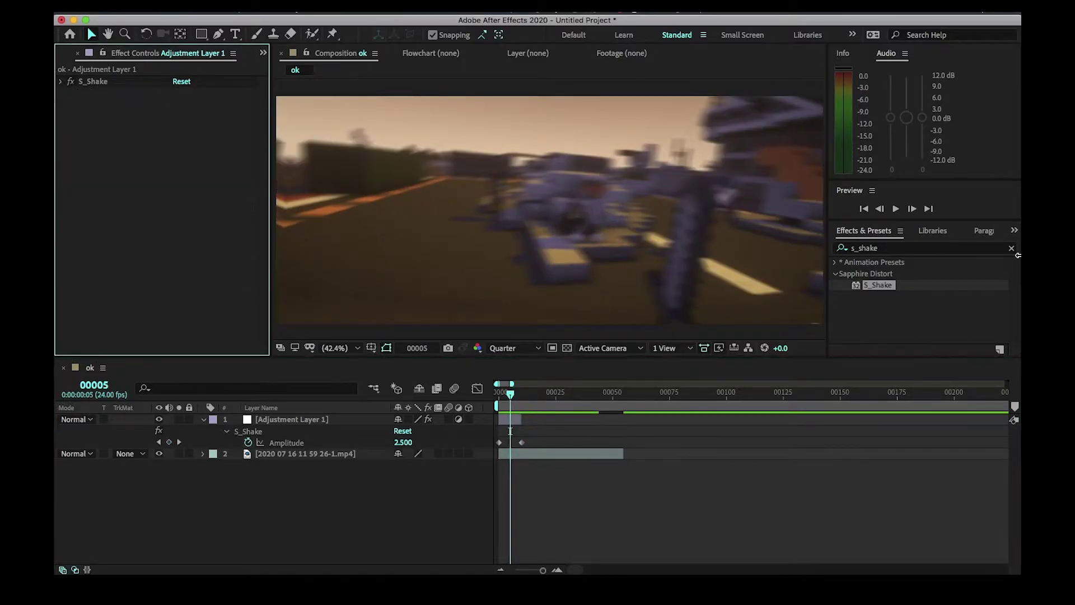
Apply Motion Tile to Adjustment Layer 1, placed above S_Shake in the effect order.
click(876, 247)
text(motion)
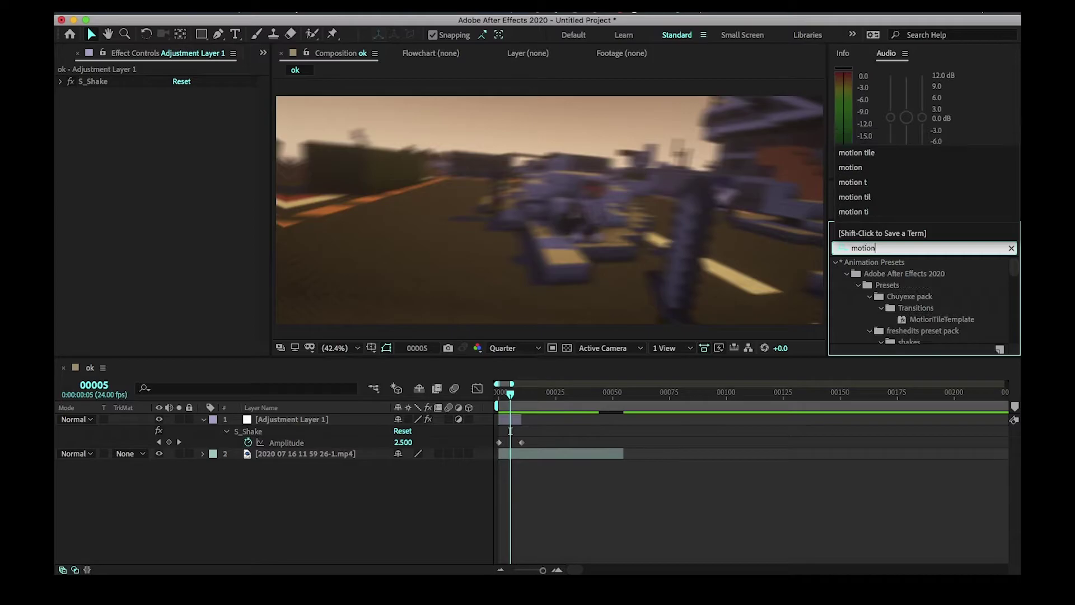
text( tile)
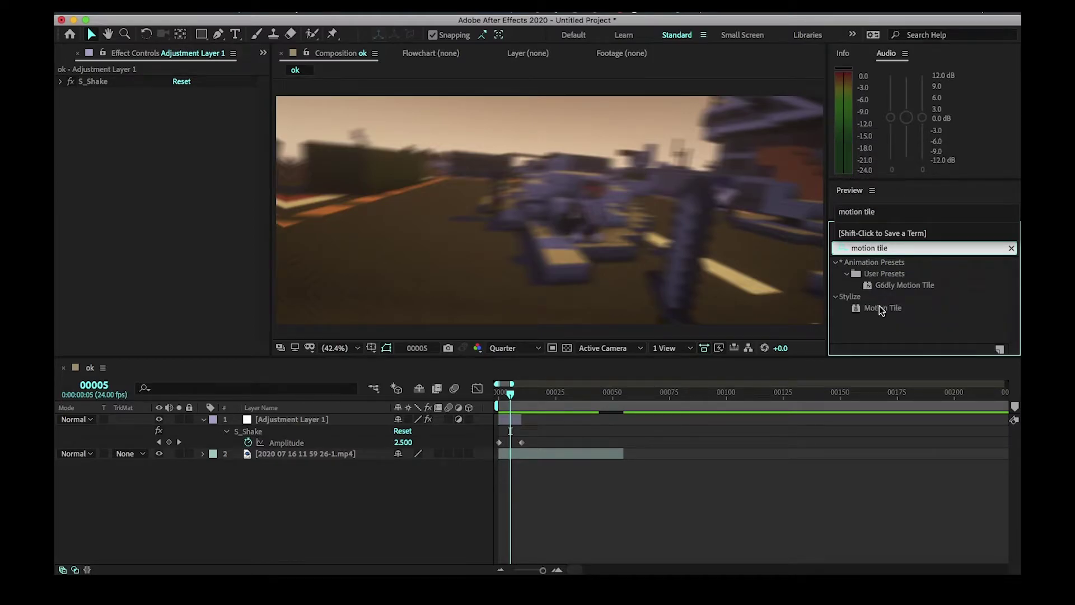
drag(883, 307, 508, 421)
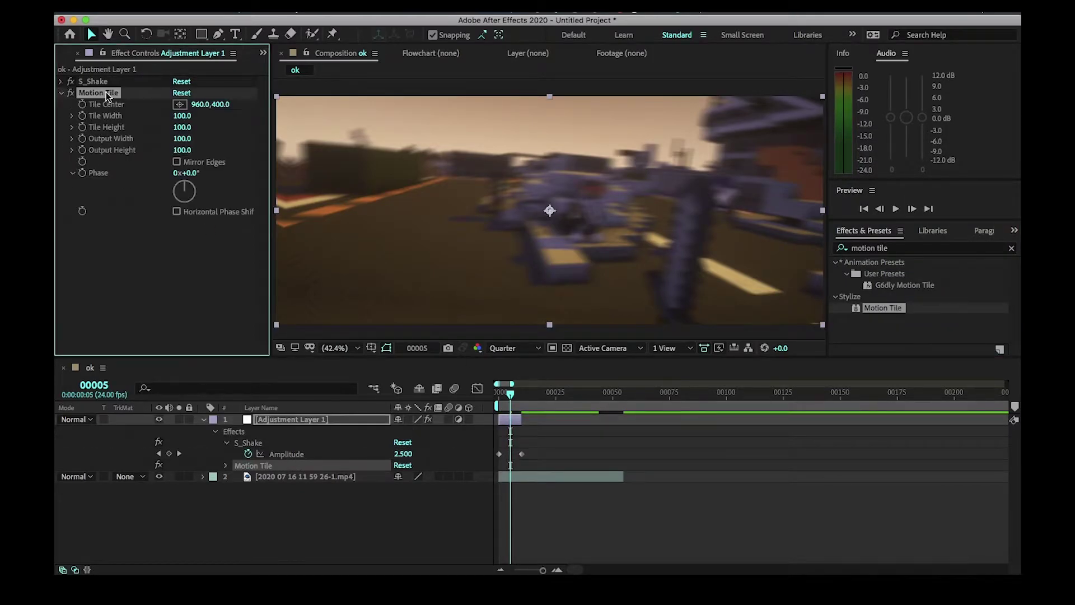
drag(108, 96, 100, 79)
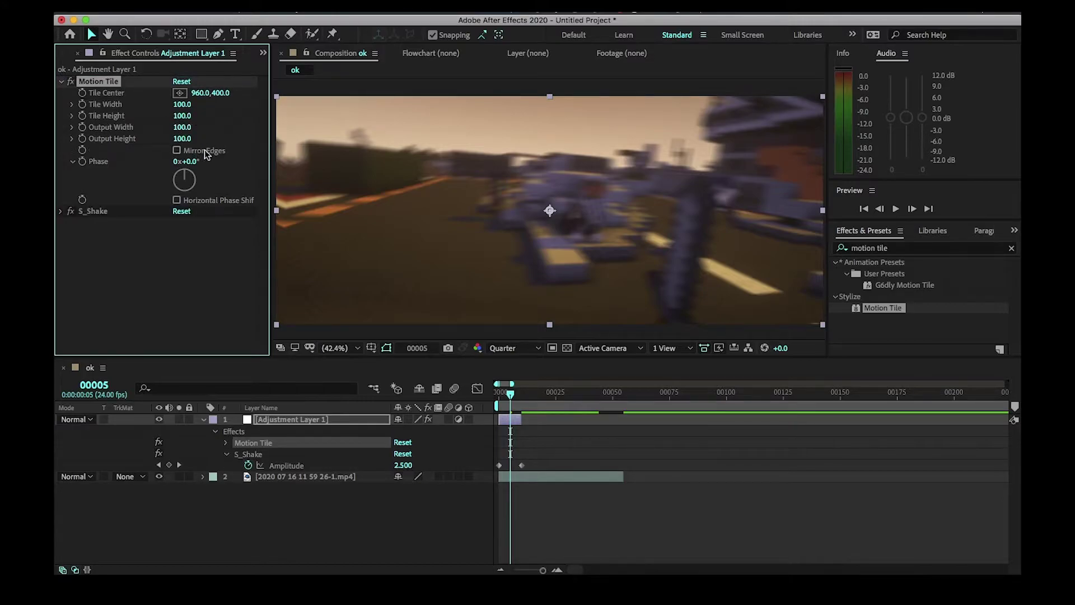
Set Motion Tile output width and height to 200, enable Mirror Edges, and preview.
click(182, 127)
text(200)
key(Tab)
text(20)
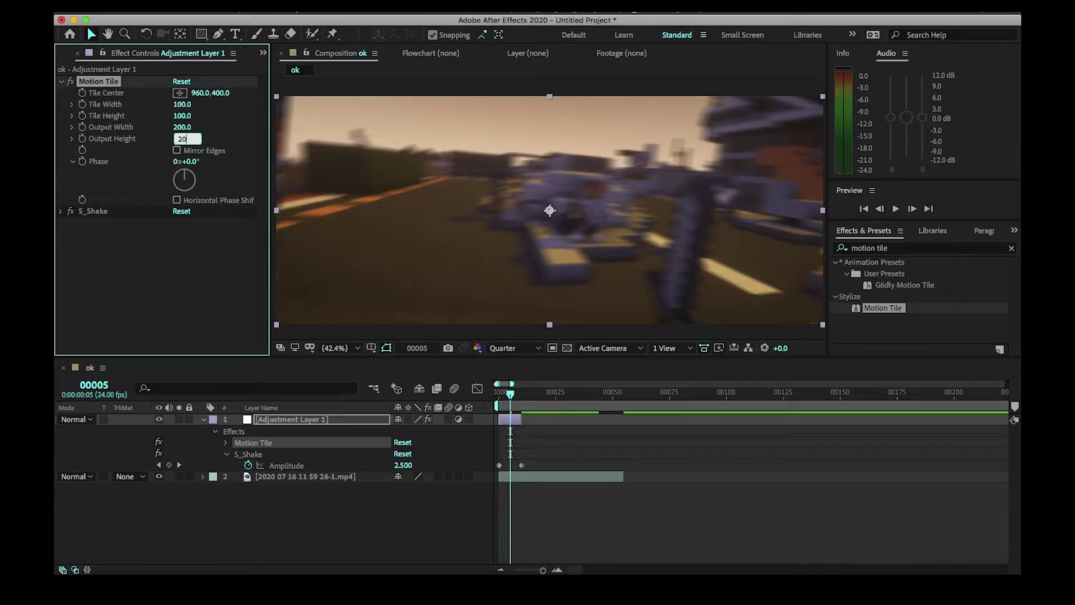
key(Return)
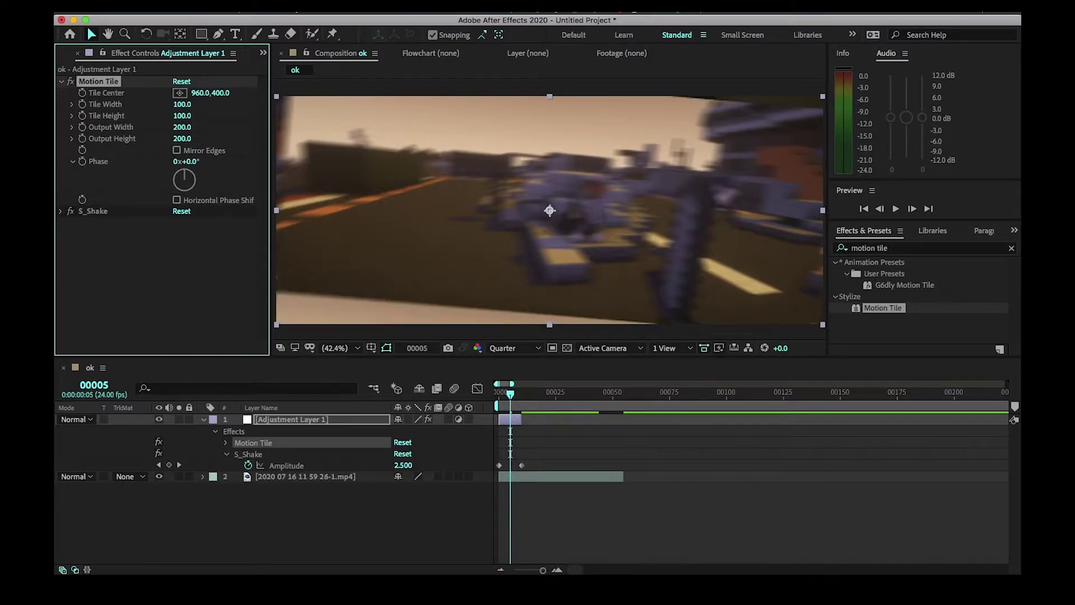
click(177, 152)
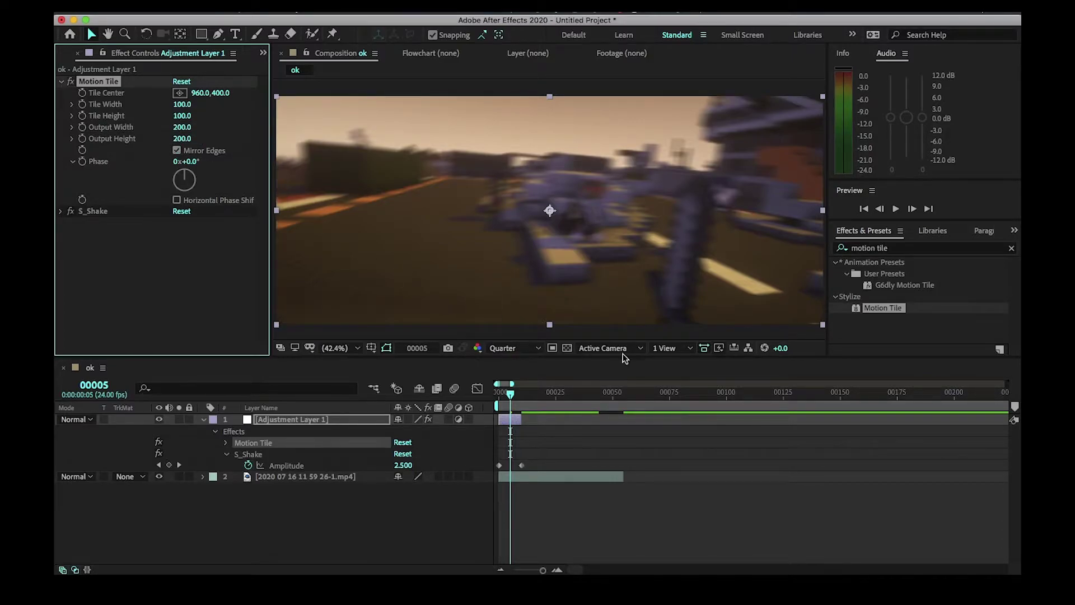
mouse_move(511, 393)
mouse_down()
mouse_move(498, 395)
mouse_move(527, 398)
mouse_up()
key(space)
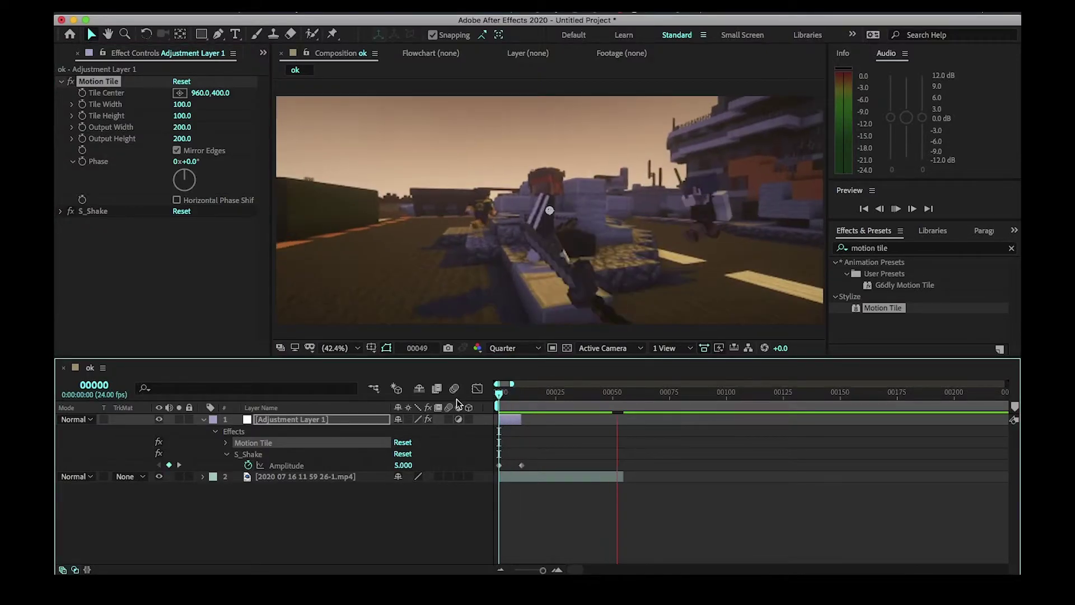
Apply Easy Ease to both Amplitude keyframes and show the Amplitude value graph.
click(504, 391)
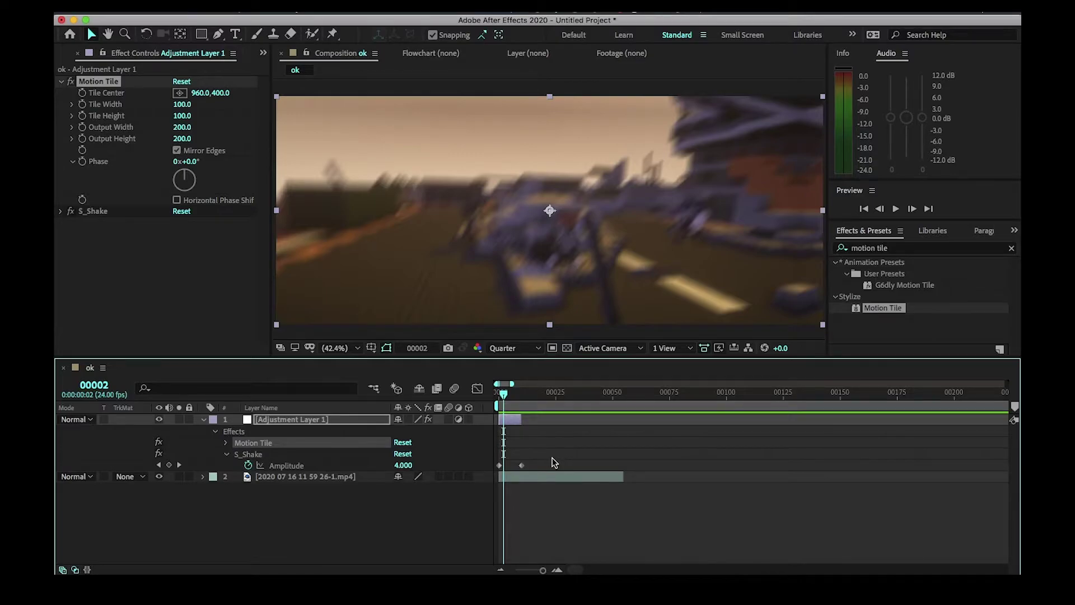
drag(542, 460, 499, 471)
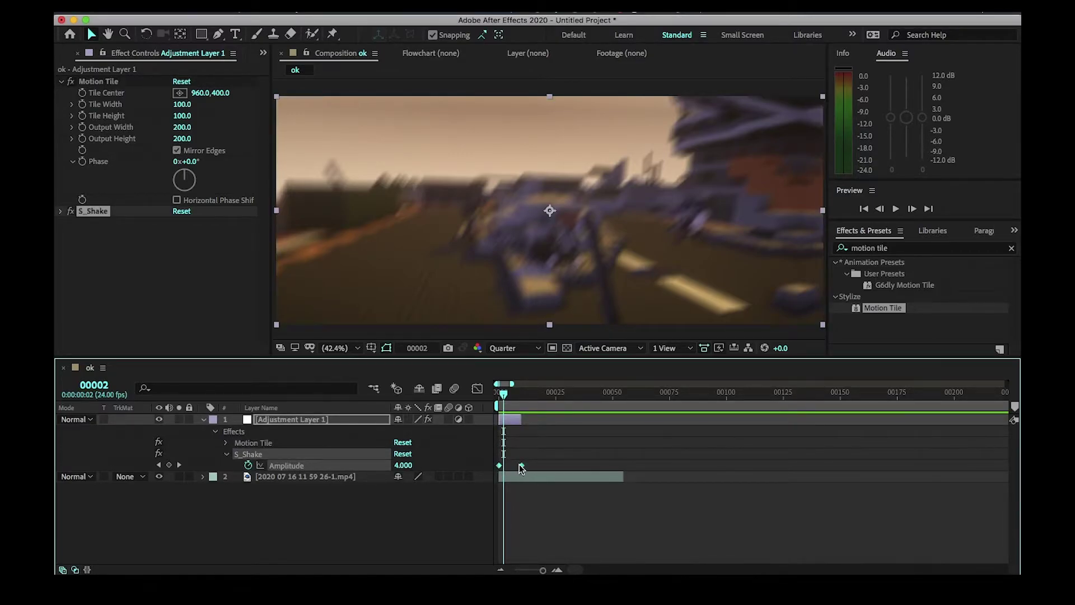
right_click(521, 467)
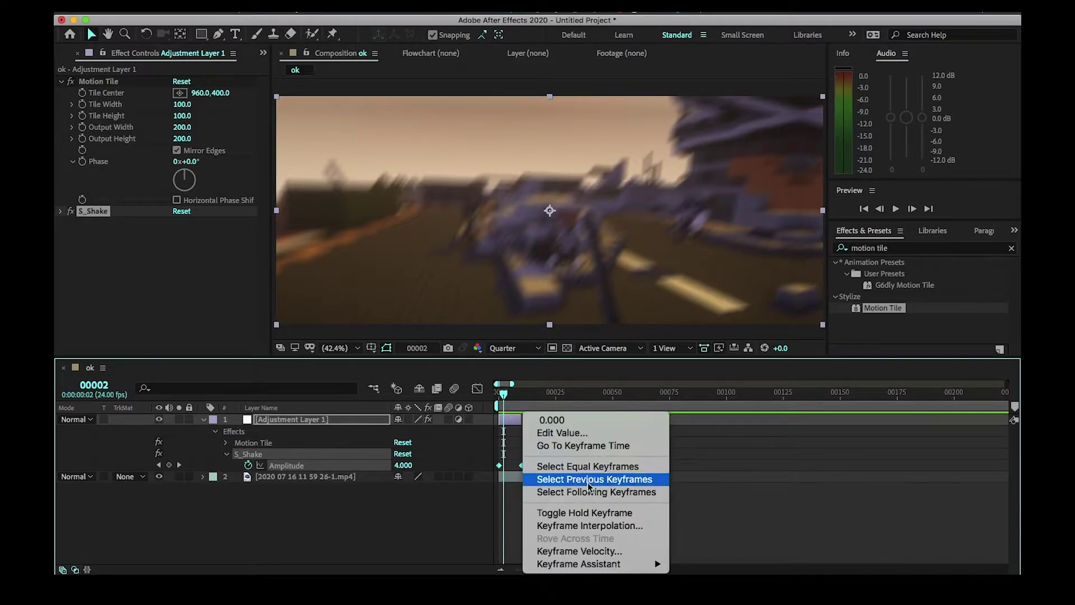
mouse_move(628, 569)
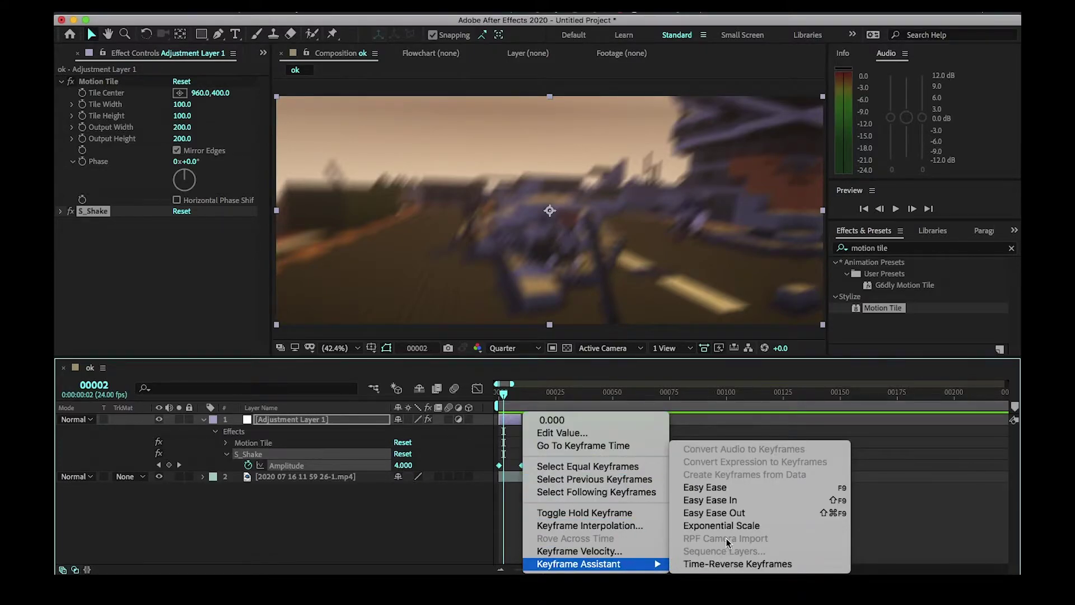
click(735, 489)
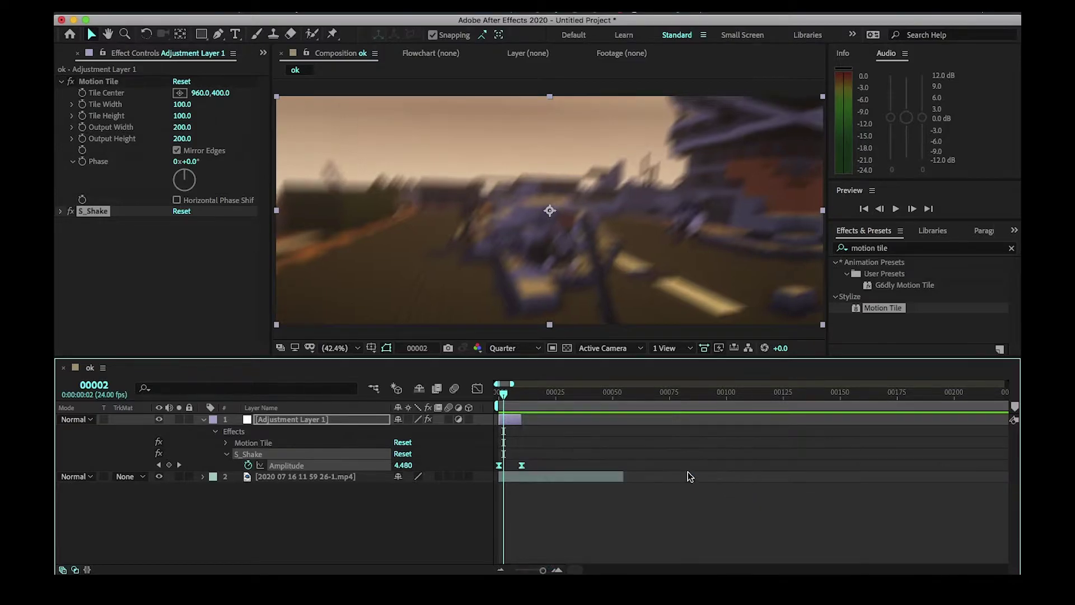
click(477, 389)
Bend the Amplitude curve into a steep drop after the first keyframe with a long tail.
click(478, 390)
click(477, 391)
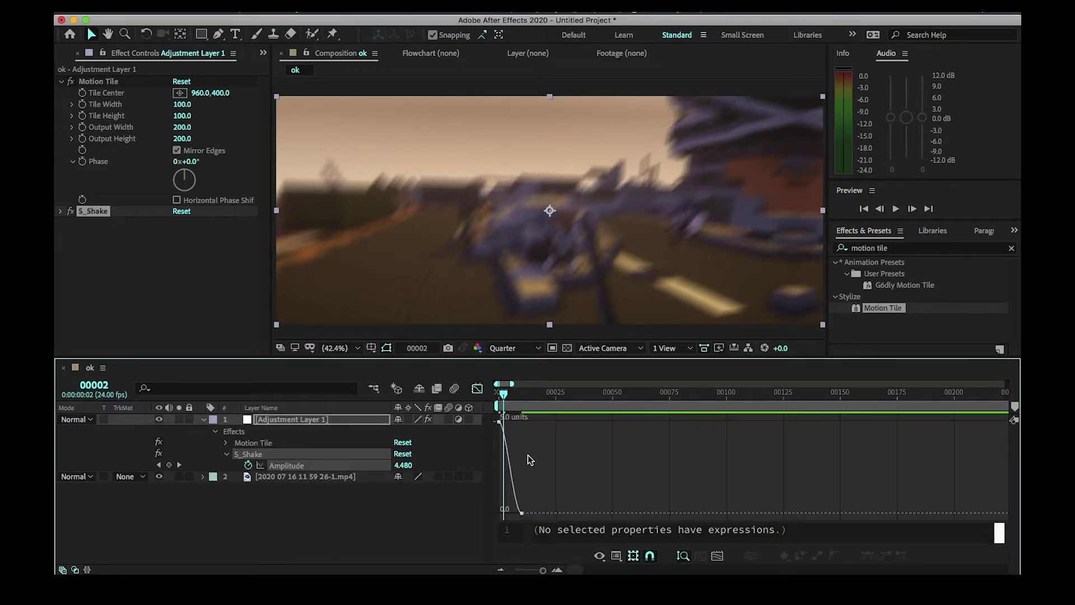
scroll(528, 460, left, 5)
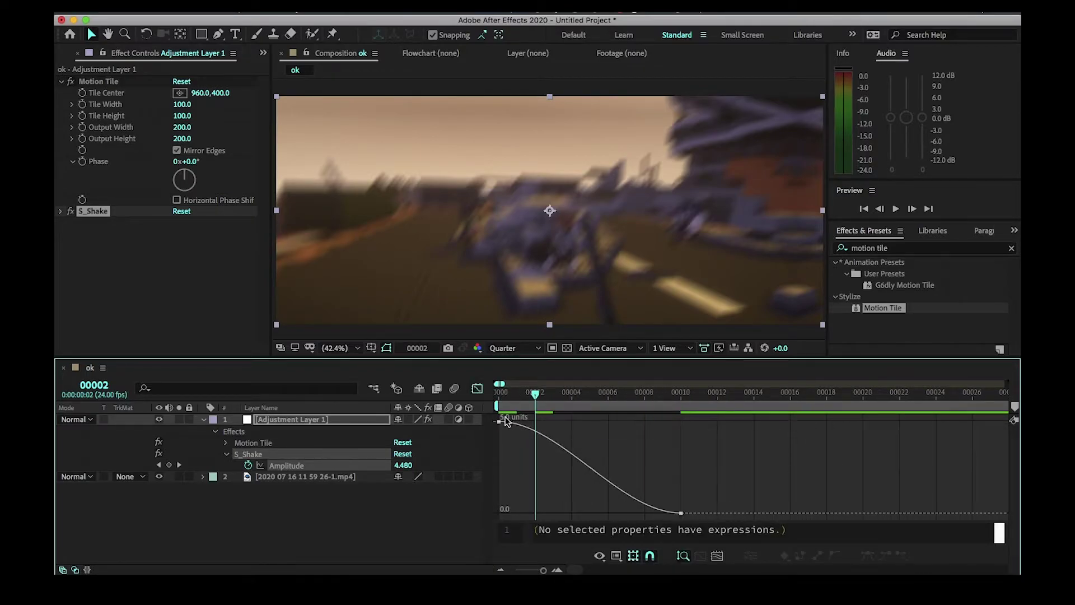
click(500, 420)
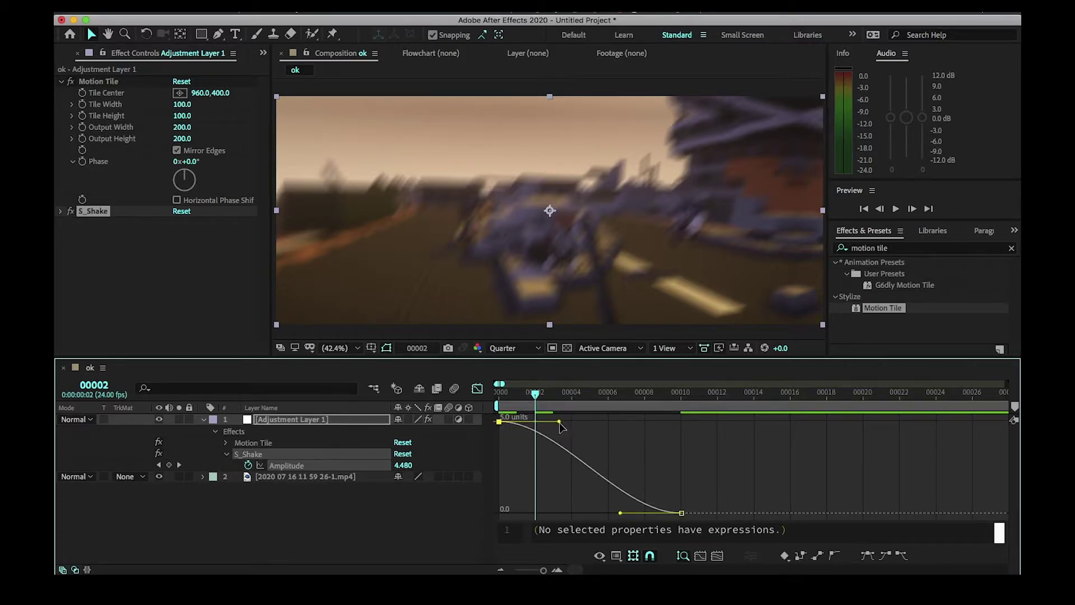
drag(559, 421, 503, 507)
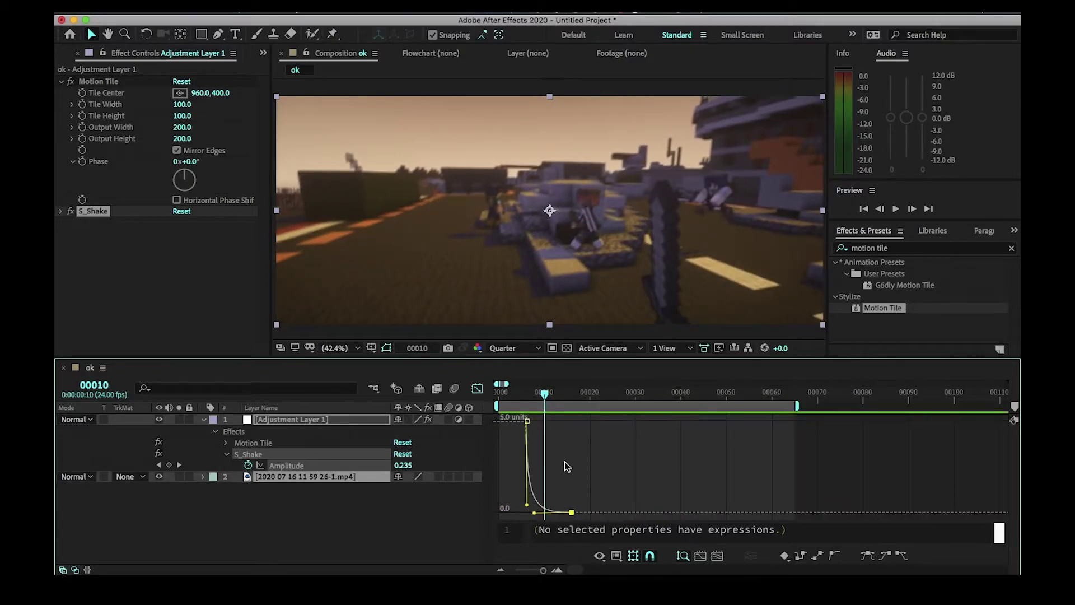
key(equal)
key(equal)
scroll(547, 509, left, 3)
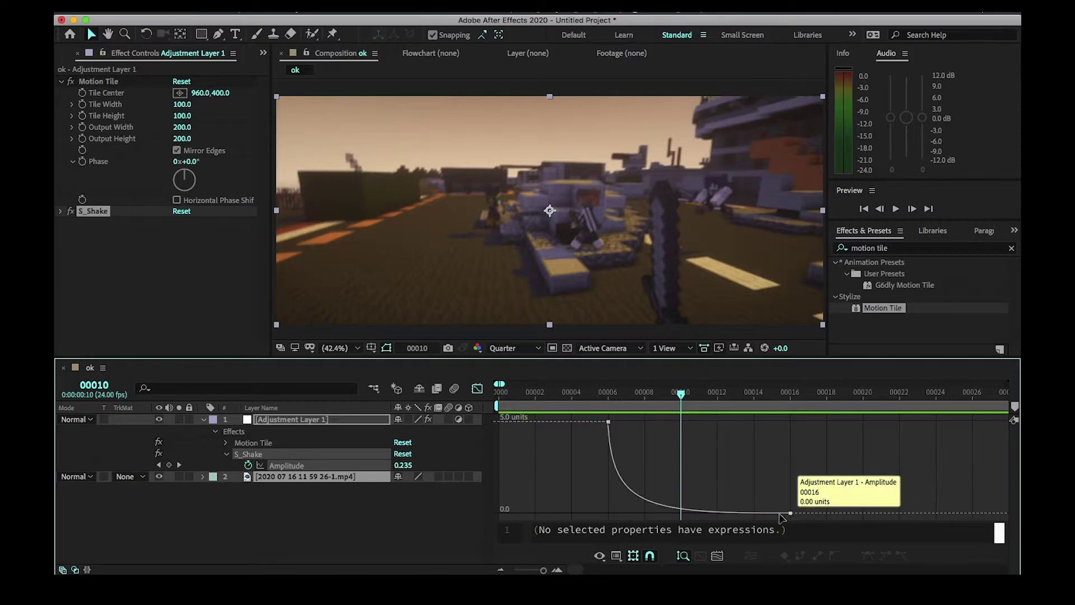
drag(648, 512, 613, 473)
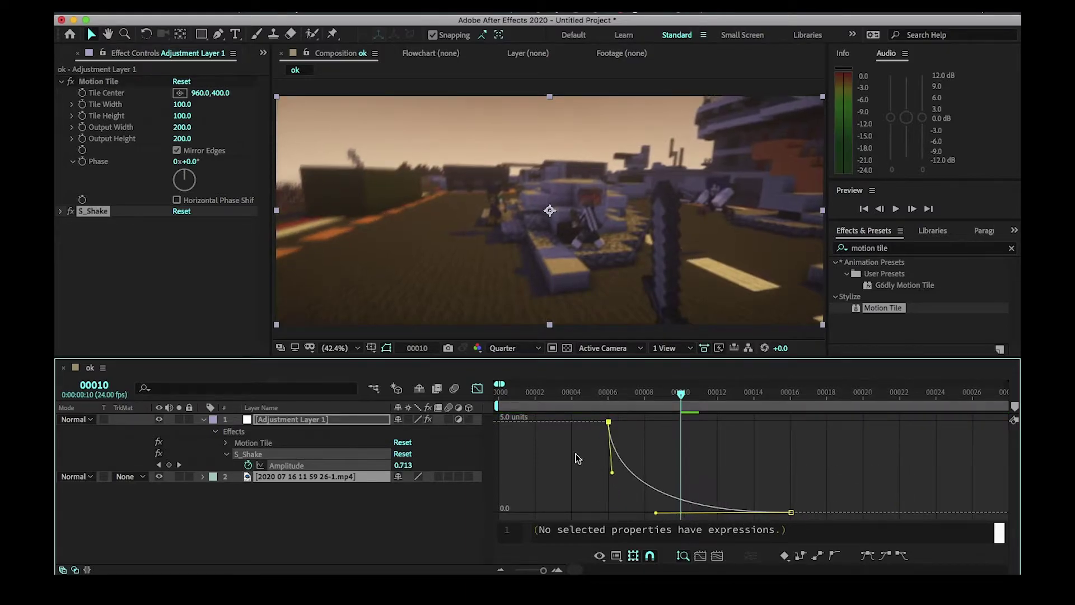
click(479, 389)
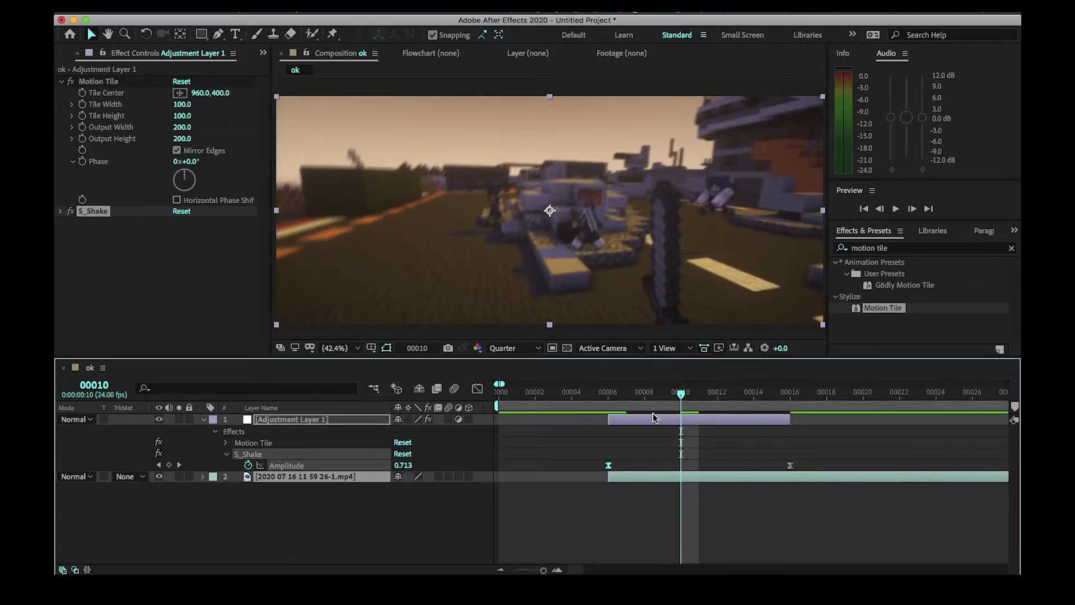
Set S_Shake's Frequency to 20.
click(61, 211)
scroll(138, 224, down, 2)
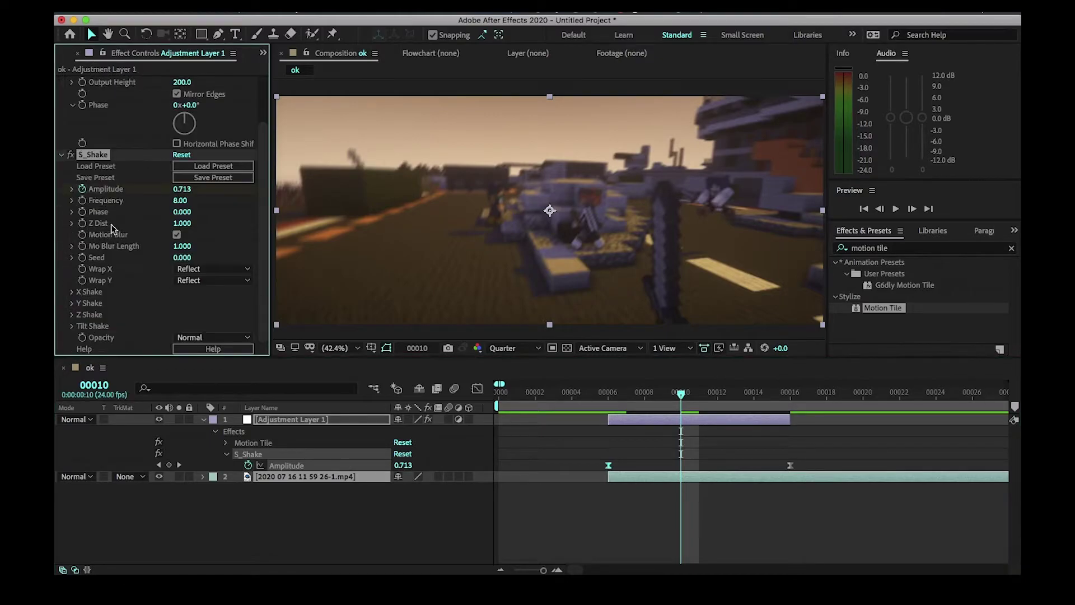
click(180, 200)
text(20)
key(Return)
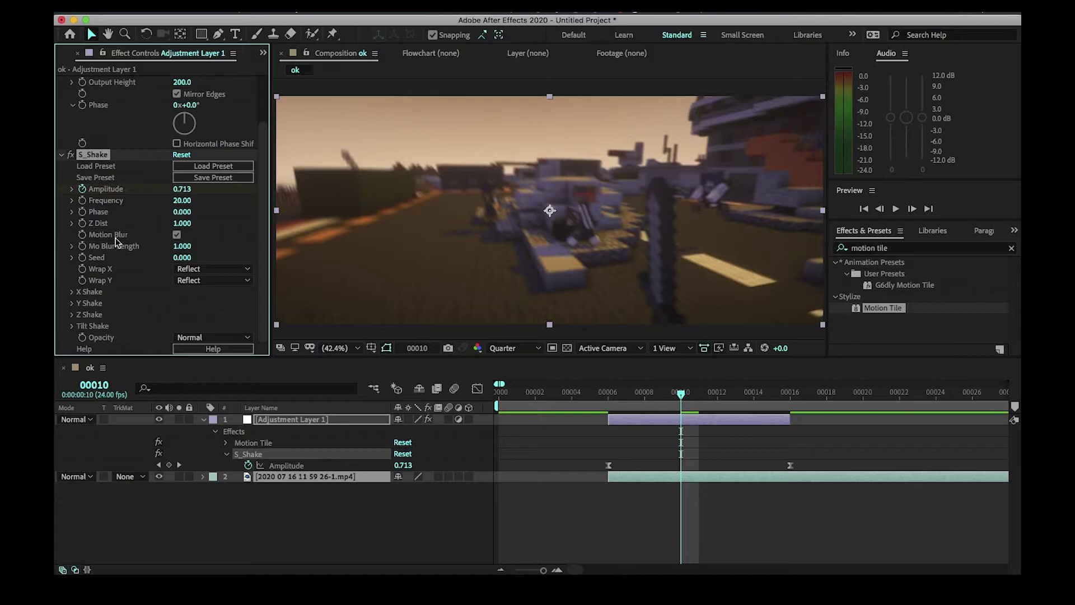
Raise Y Rand Amp under Y Shake to 144 and scrub through the shake.
click(71, 292)
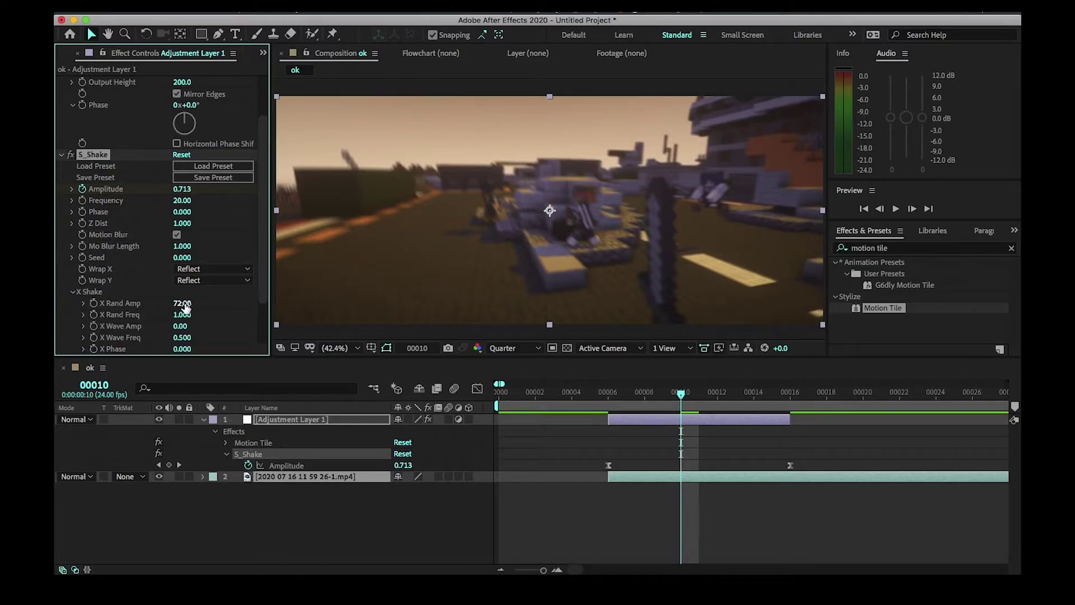
click(69, 294)
click(72, 303)
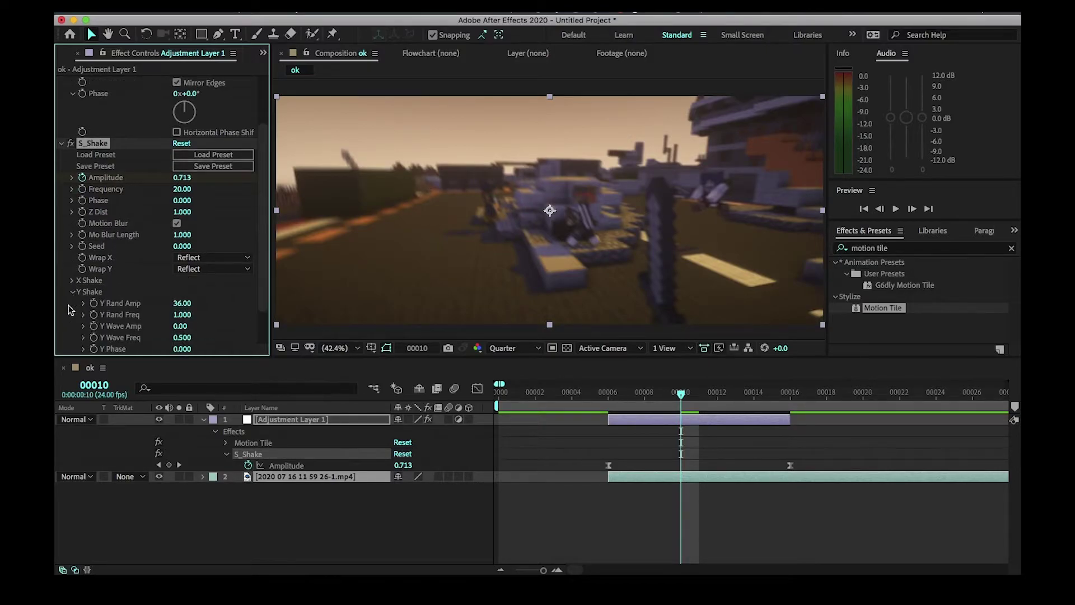
drag(246, 304, 265, 304)
scroll(78, 320, down, 3)
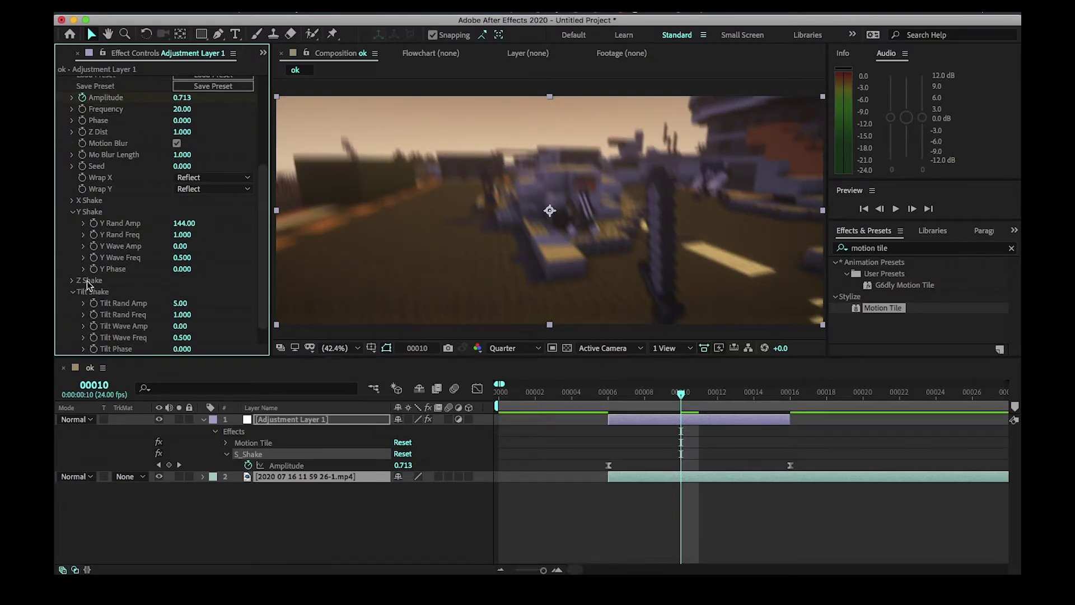
click(71, 293)
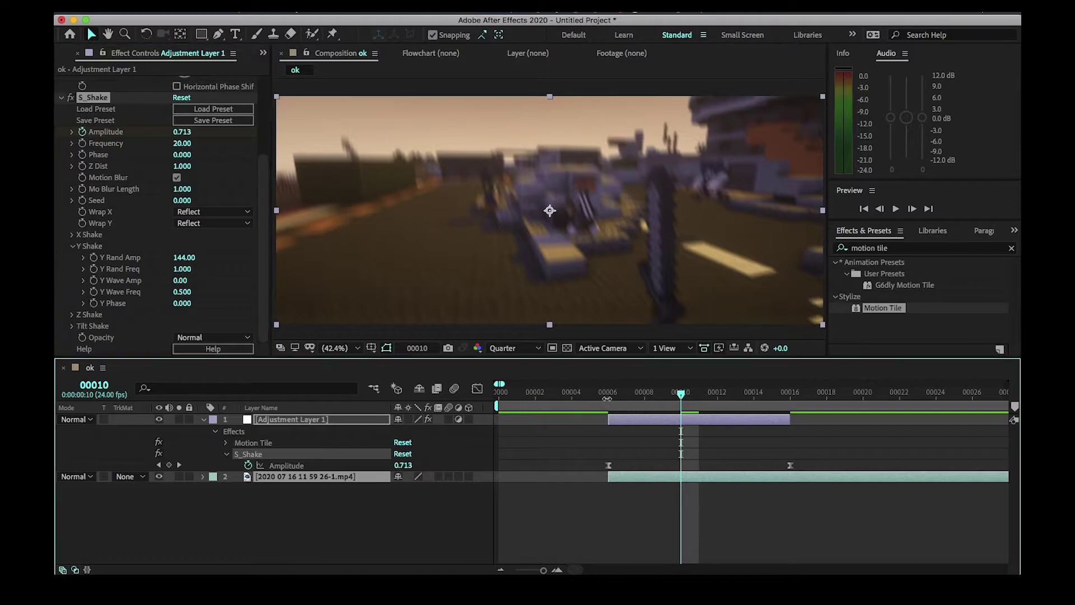
drag(608, 396, 657, 393)
Preview the shake from frame 3, stopping at frame 6.
key(space)
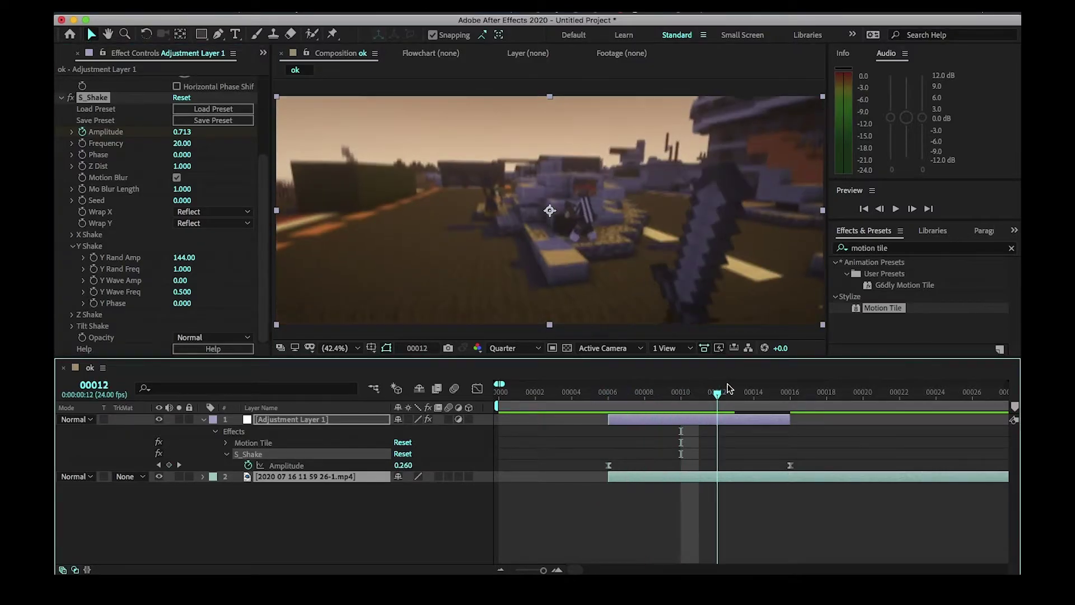
click(554, 387)
key(space)
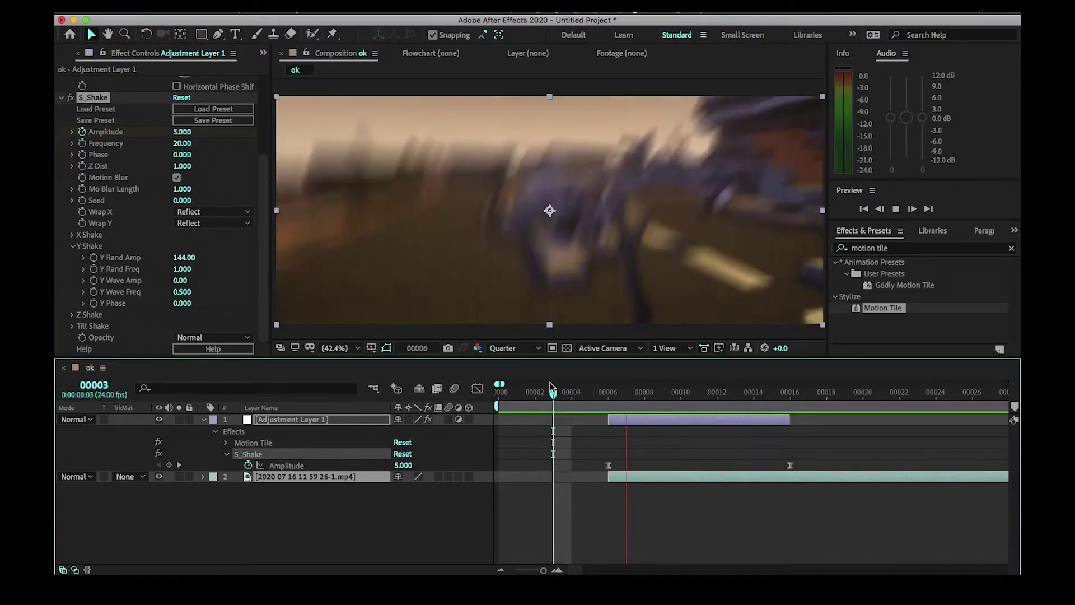
click(612, 394)
Scrub Y Rand Amp to 0 and replay the shake from frame 3.
drag(189, 261, 168, 261)
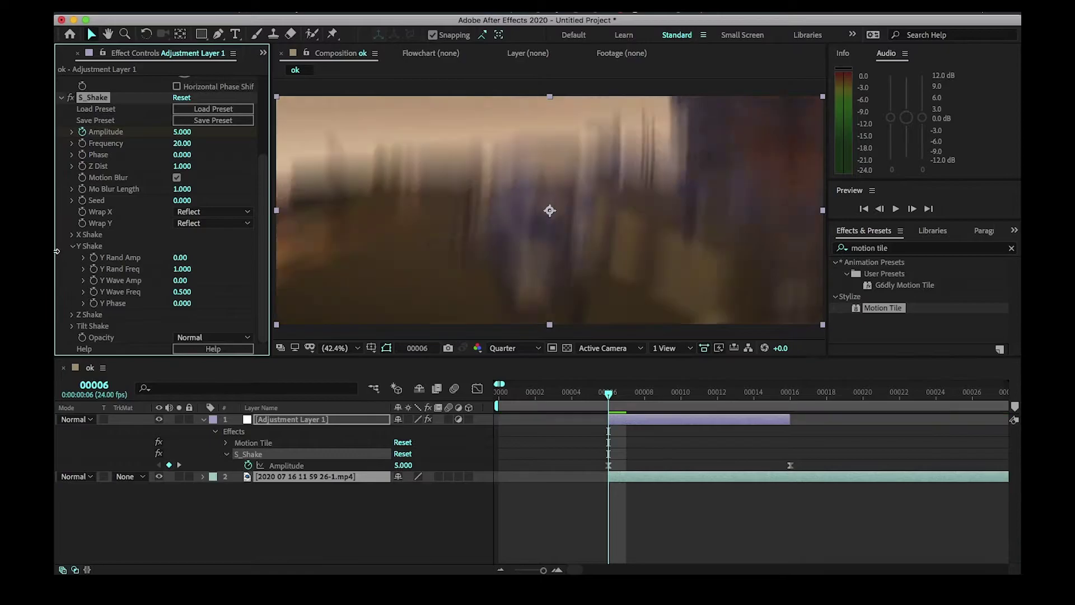
click(597, 392)
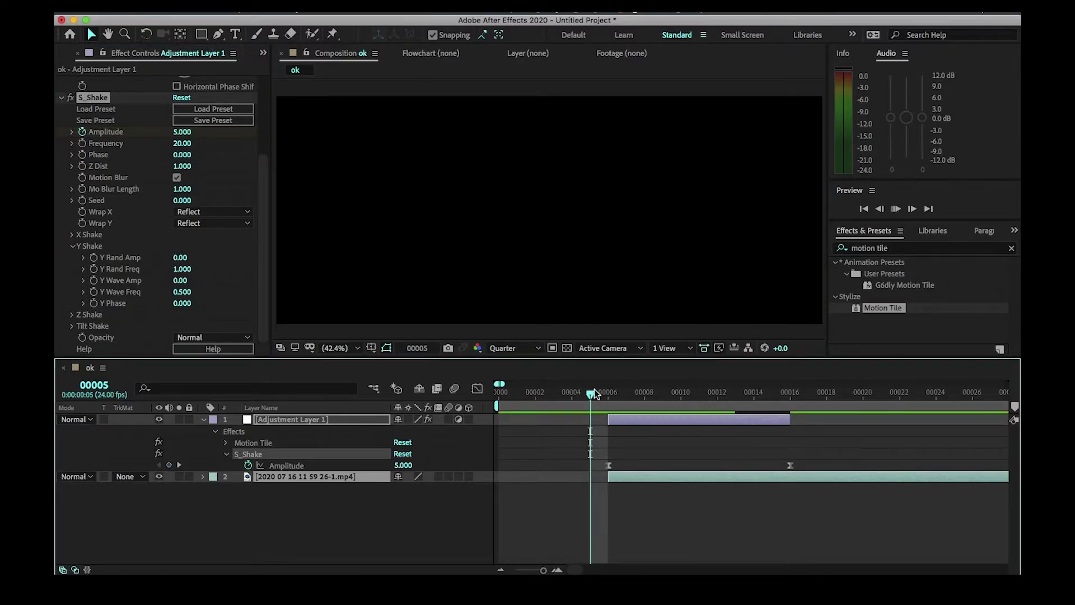
key(space)
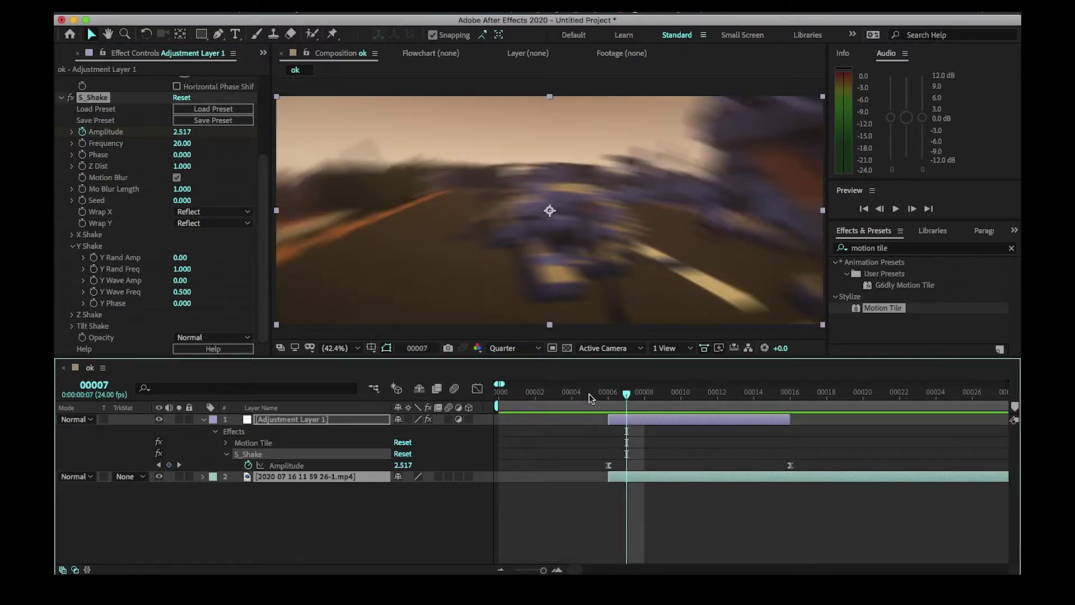
click(553, 392)
key(space)
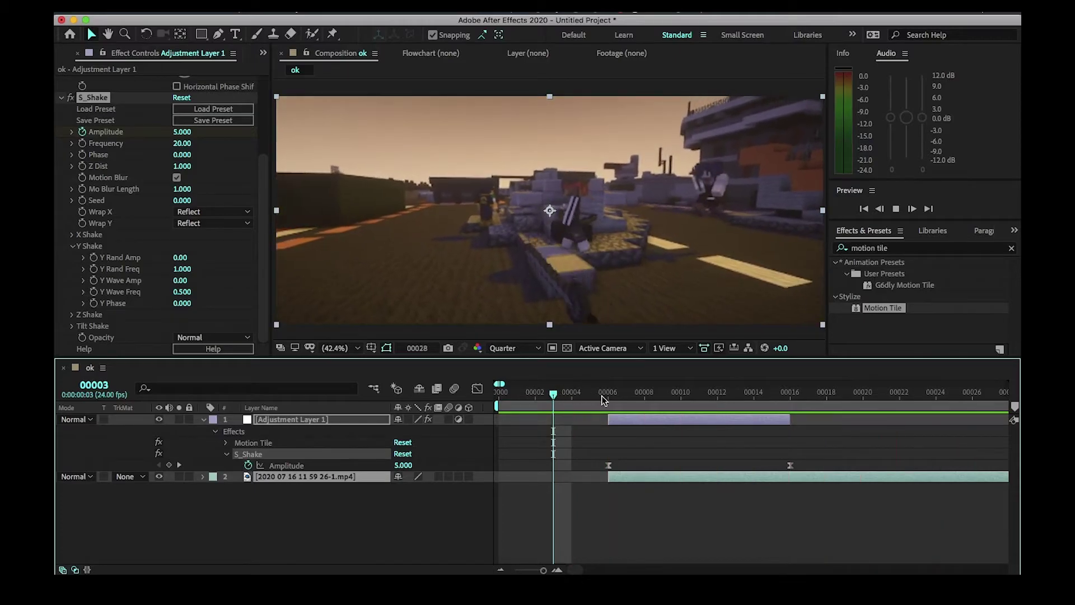
click(908, 392)
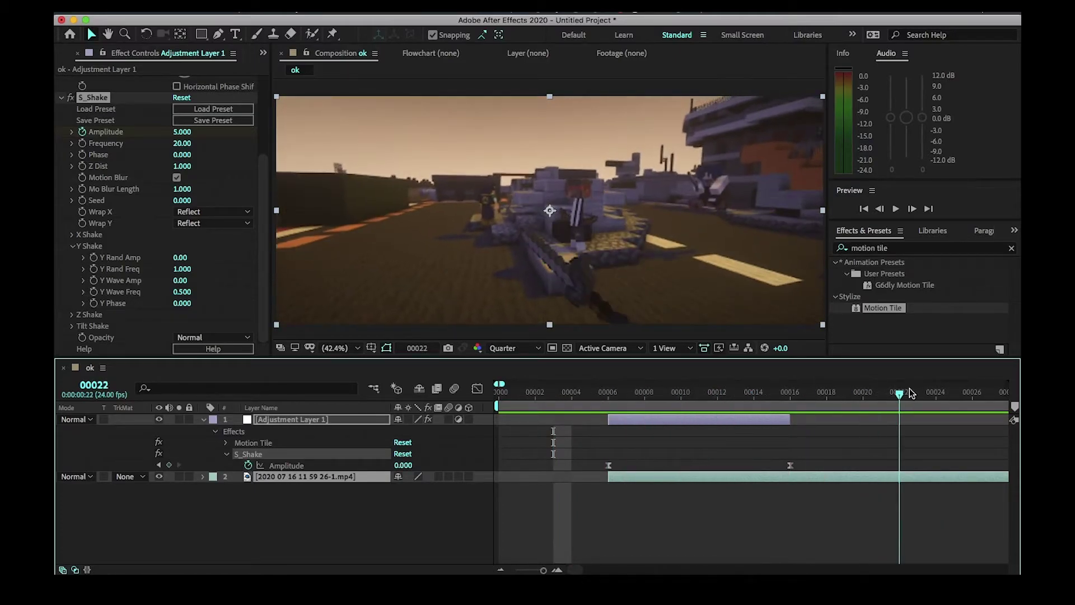
click(913, 392)
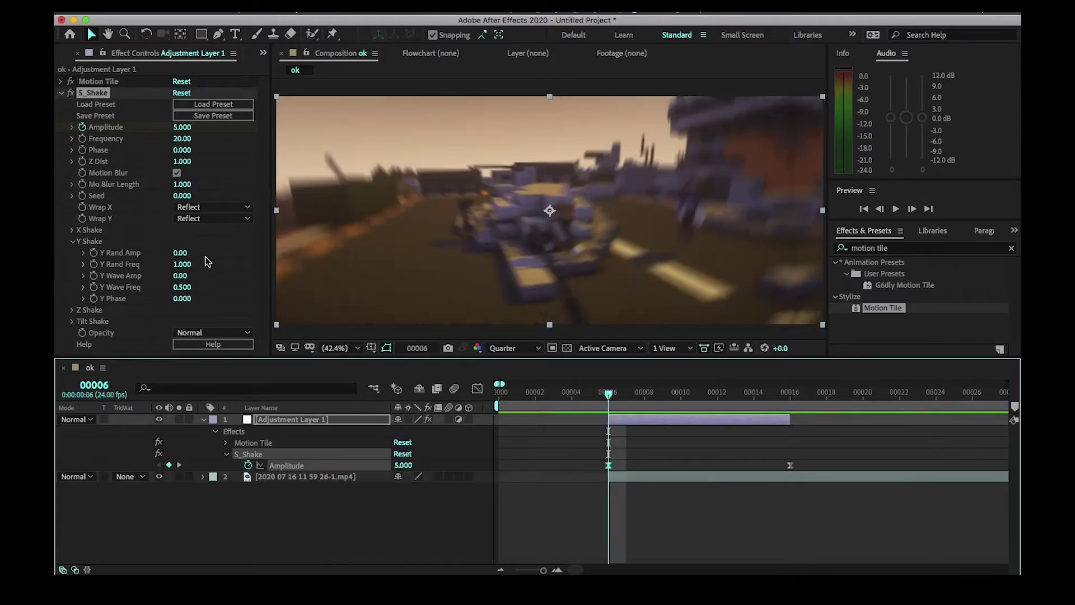
Set Y Rand Amp to 69 and Phase to 1.9, then scrub through the shake.
drag(180, 253, 213, 252)
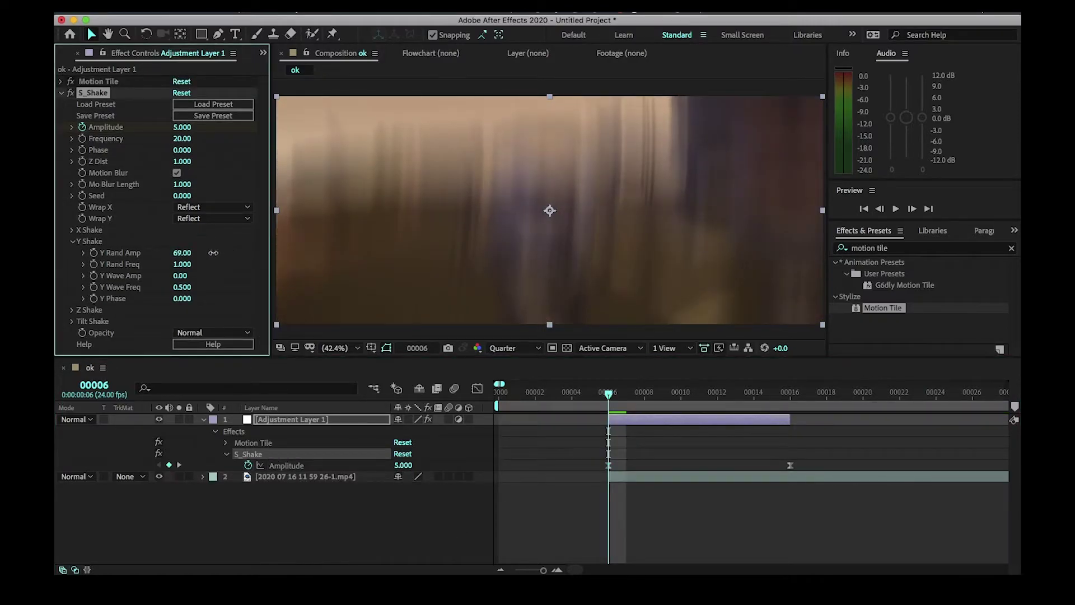
click(65, 240)
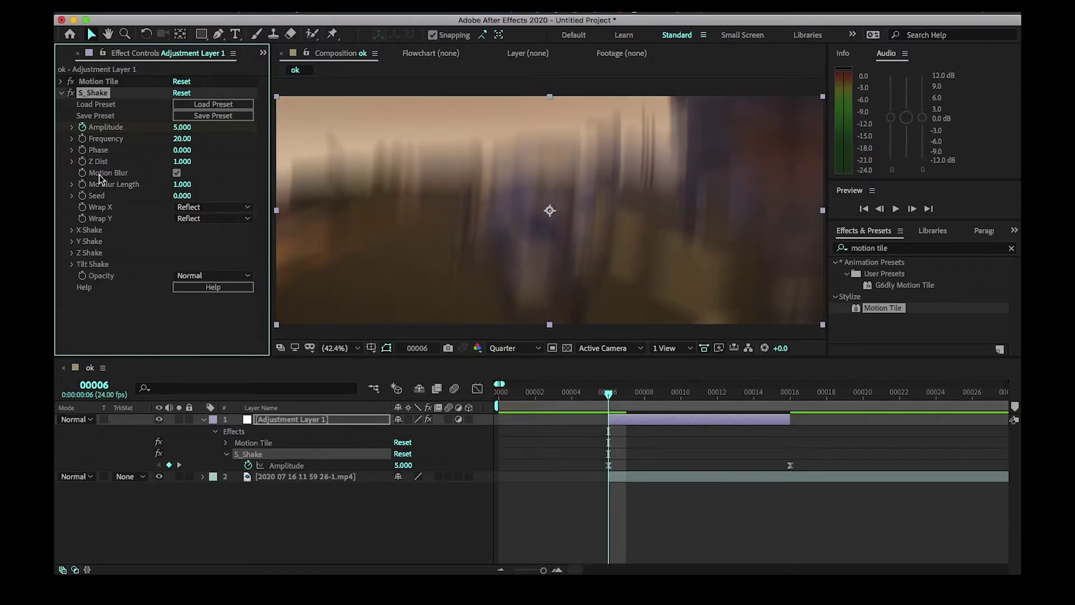
drag(189, 150, 185, 151)
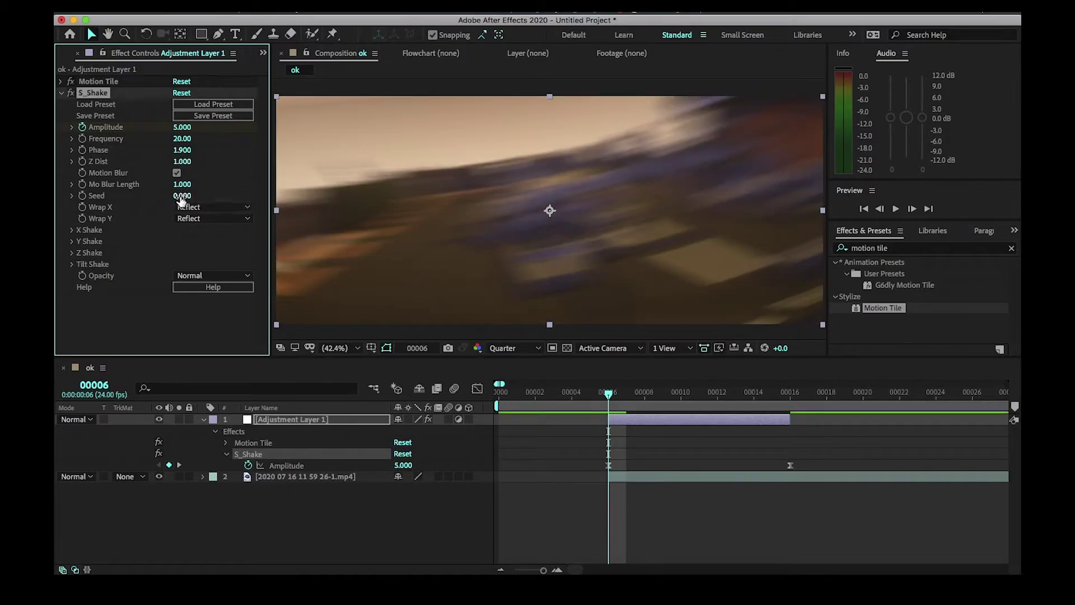
drag(623, 395, 936, 390)
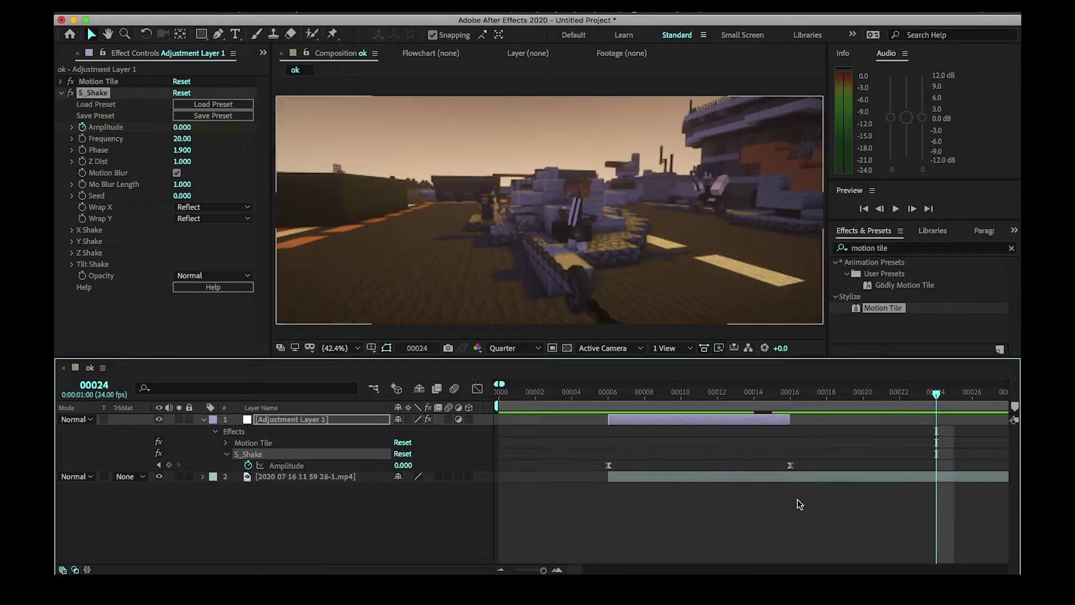
key(minus)
key(minus)
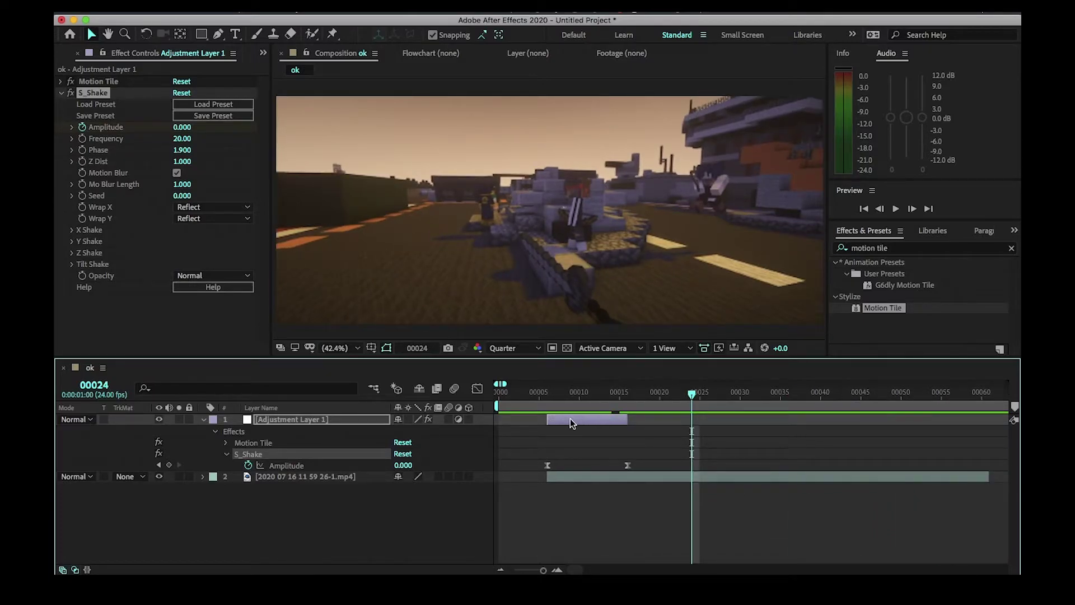
Cancel the save dialog and delete the accidental S_Shake 2 effect copy.
key(super+s)
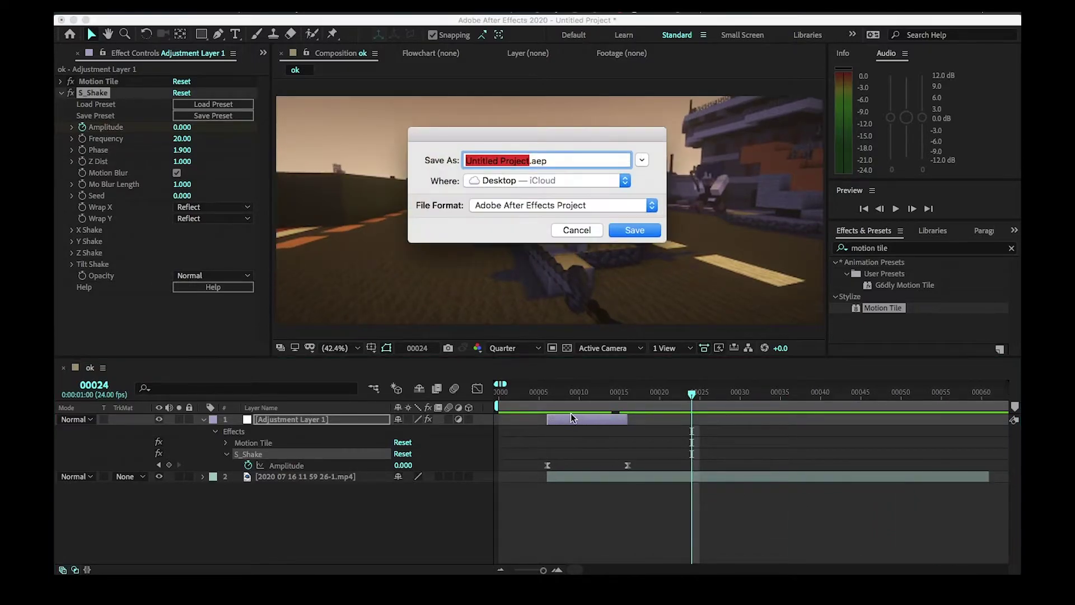
click(592, 230)
key(super+d)
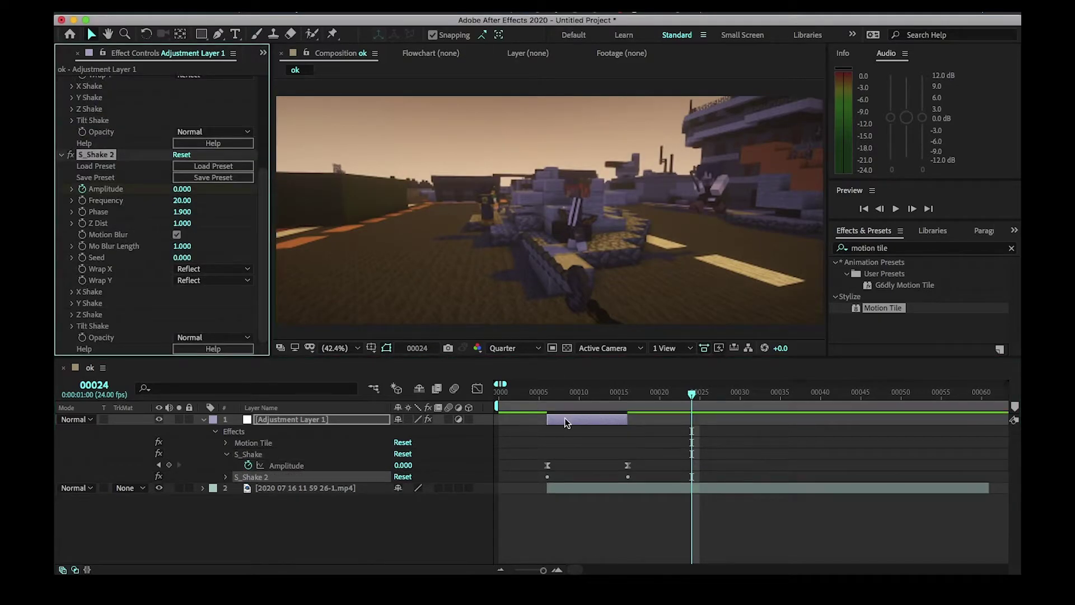
key(Delete)
Duplicate the shake adjustment layer, start the copy at frame 24, and raise its Seed to 0.500.
click(571, 419)
key(super+d)
drag(570, 420, 578, 420)
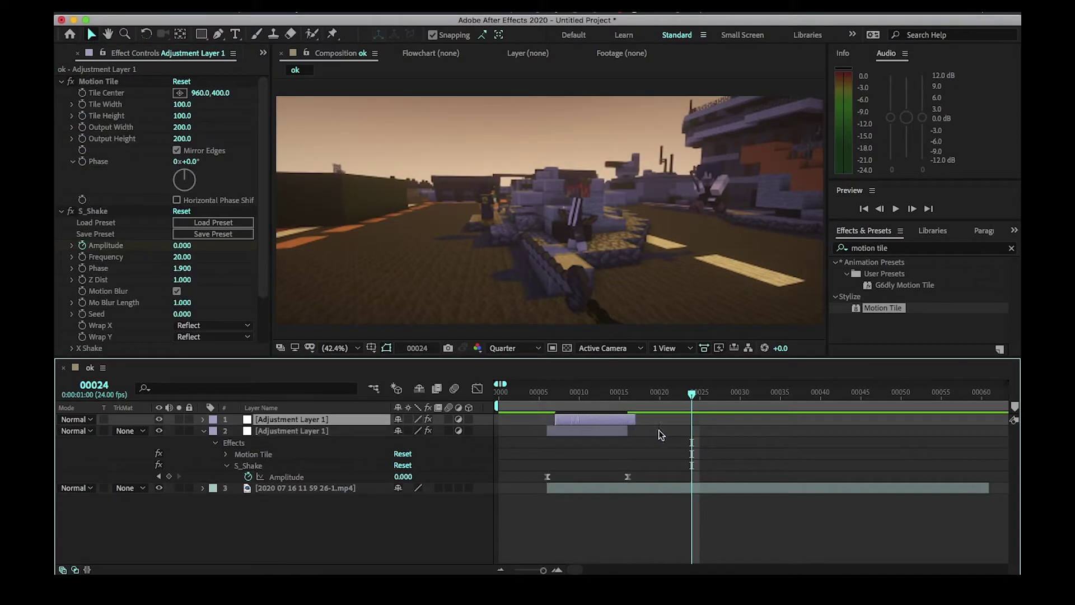
key(bracketleft)
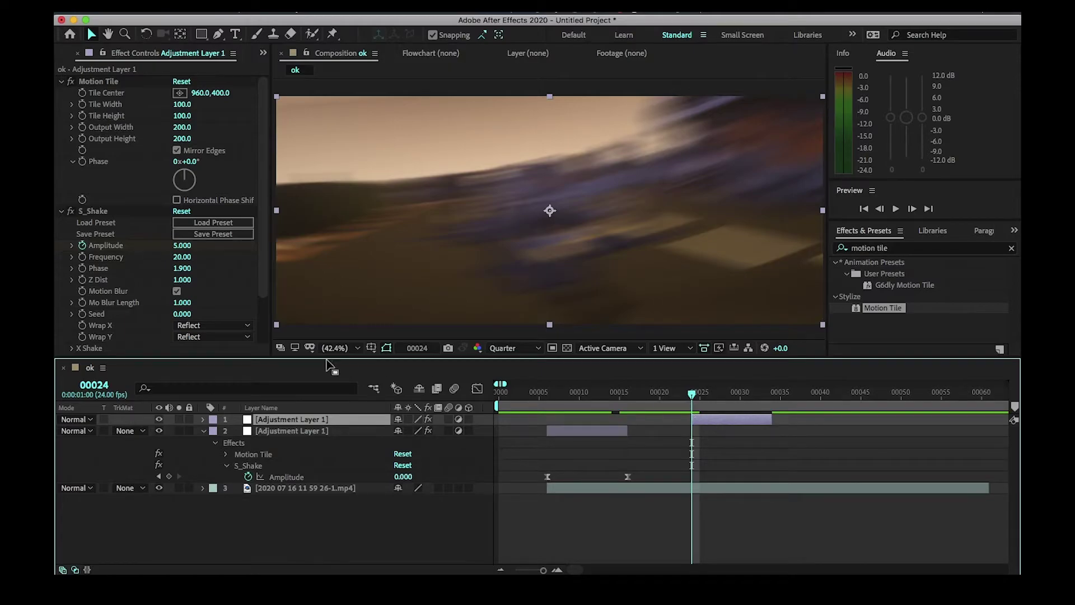
drag(182, 313, 217, 317)
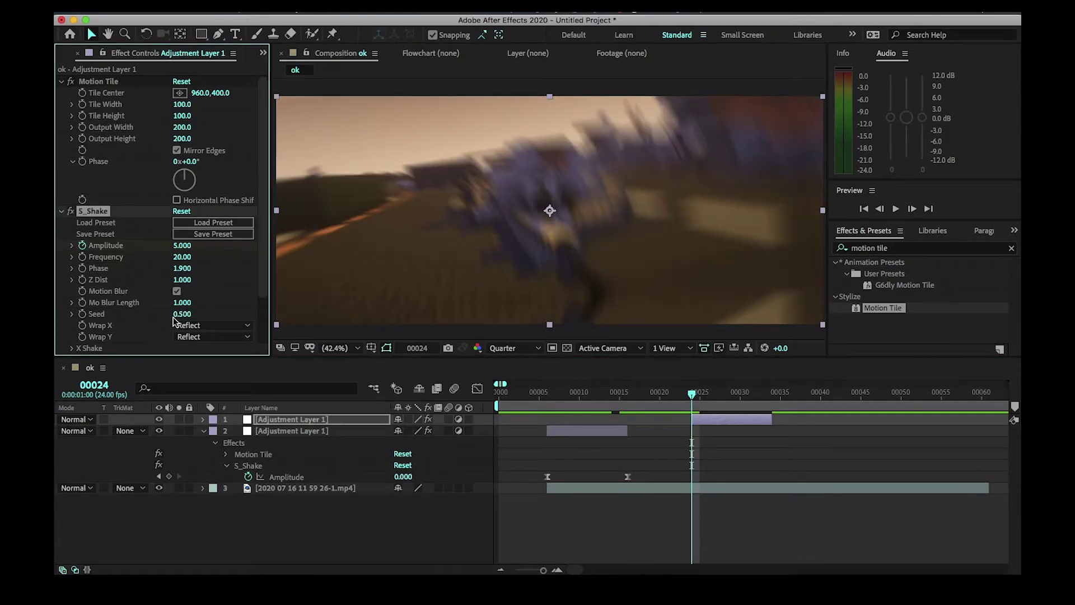
Preview the shakes from frame 4, then again from frame 18.
drag(575, 392, 531, 399)
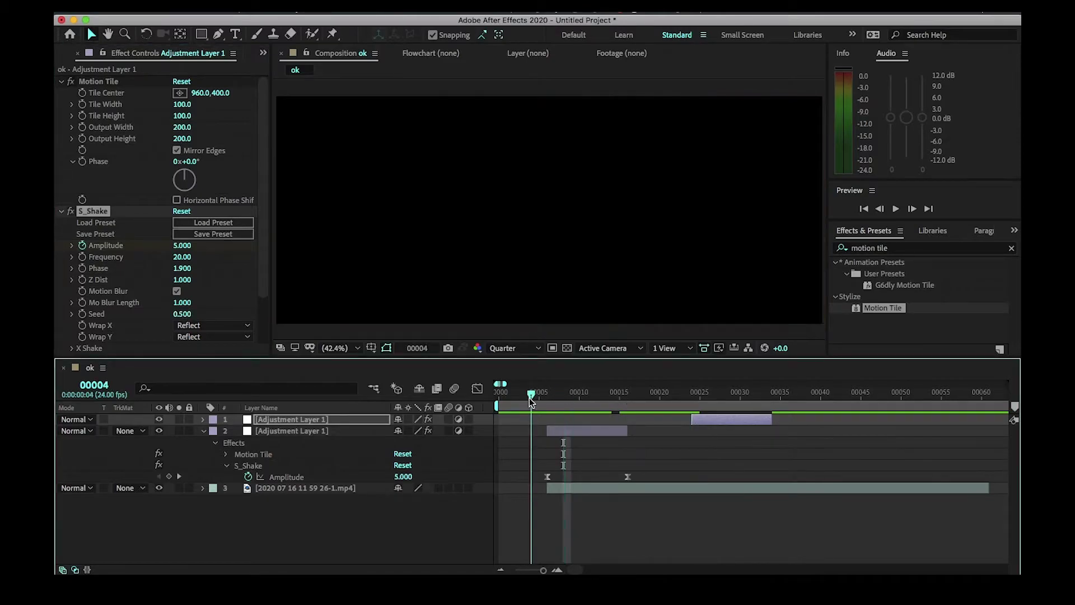
key(space)
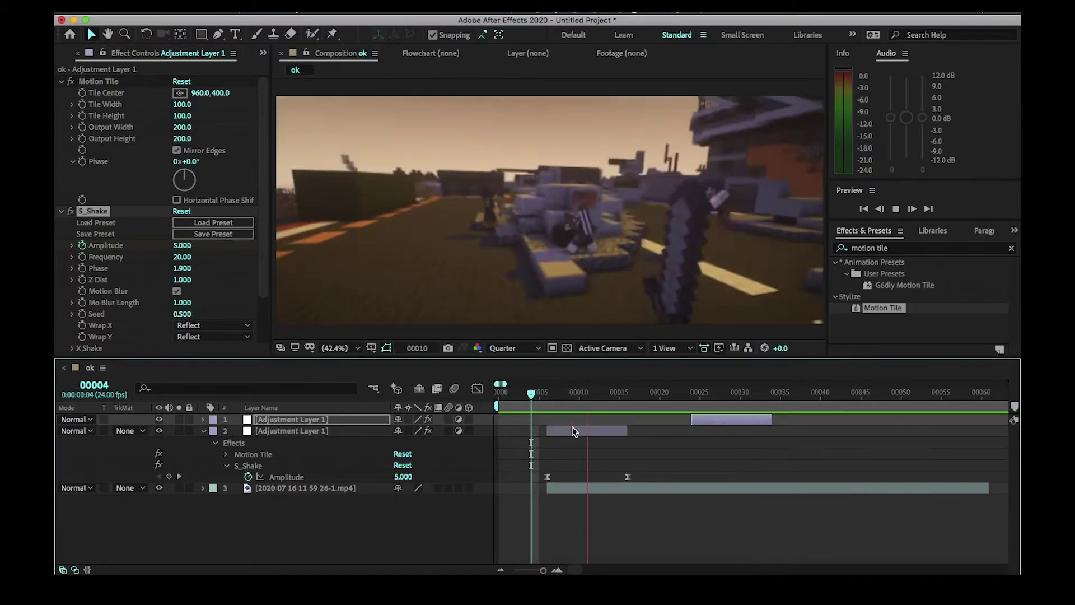
click(673, 391)
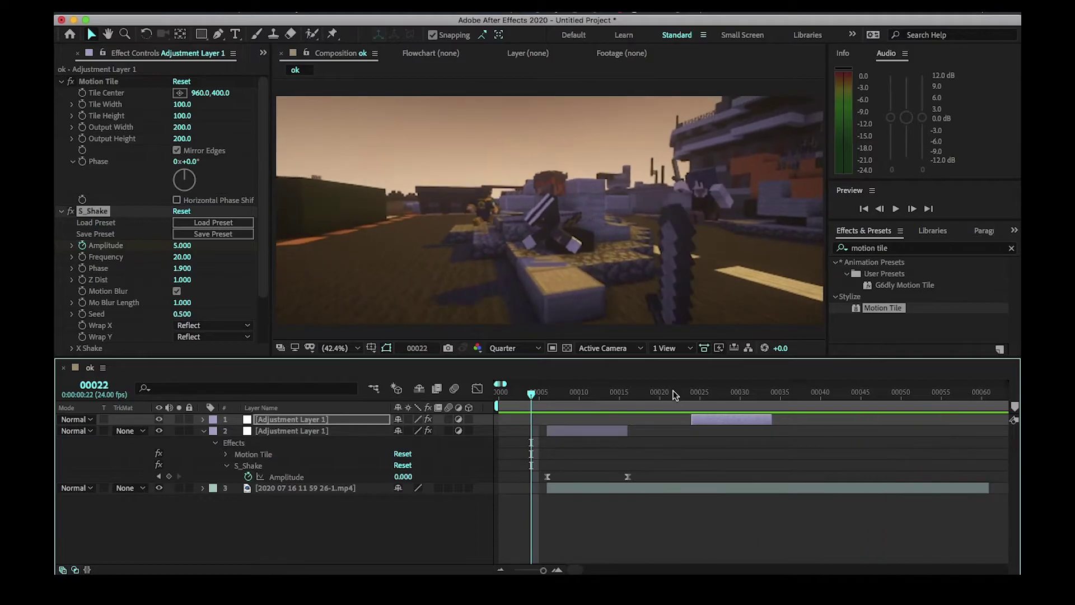
drag(673, 391, 644, 391)
key(space)
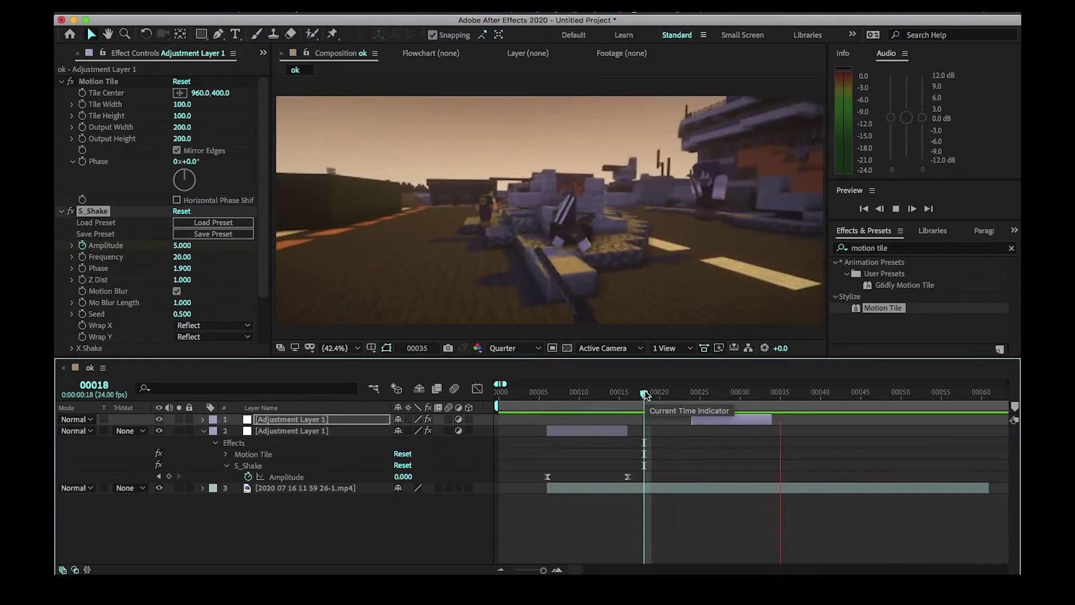
key(space)
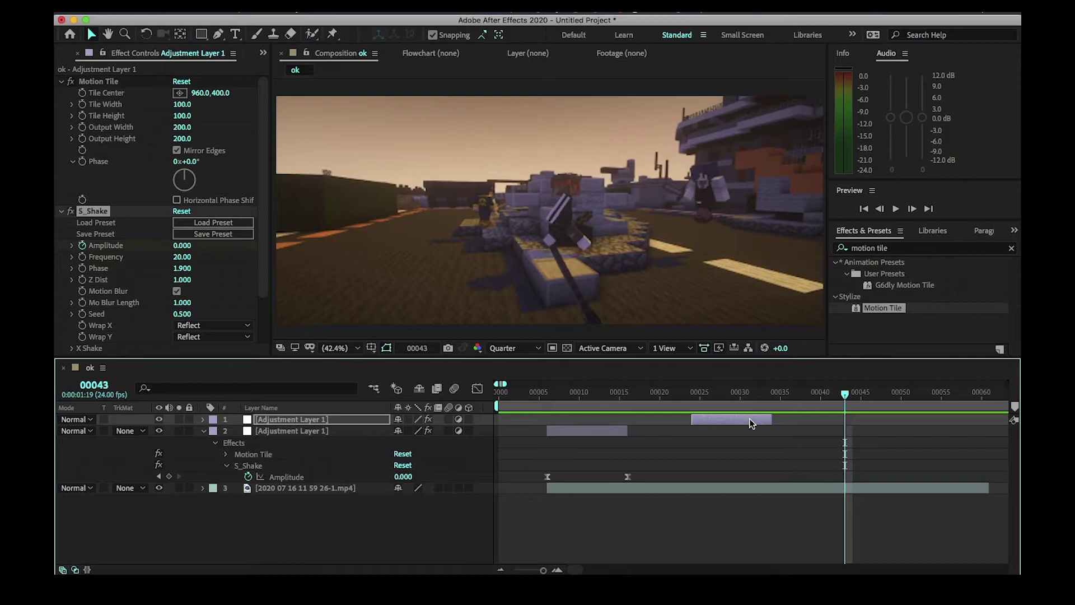
Add Adjustment Layer 2 above the gameplay clip, starting at frame 39.
click(816, 396)
click(826, 485)
key(super+alt+y)
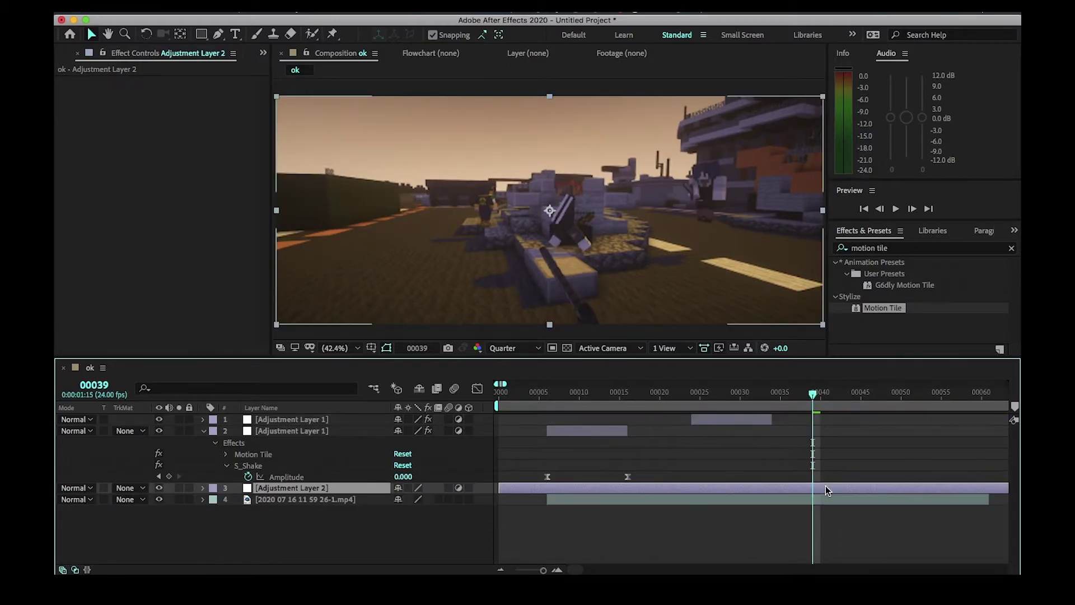
key(alt+bracketleft)
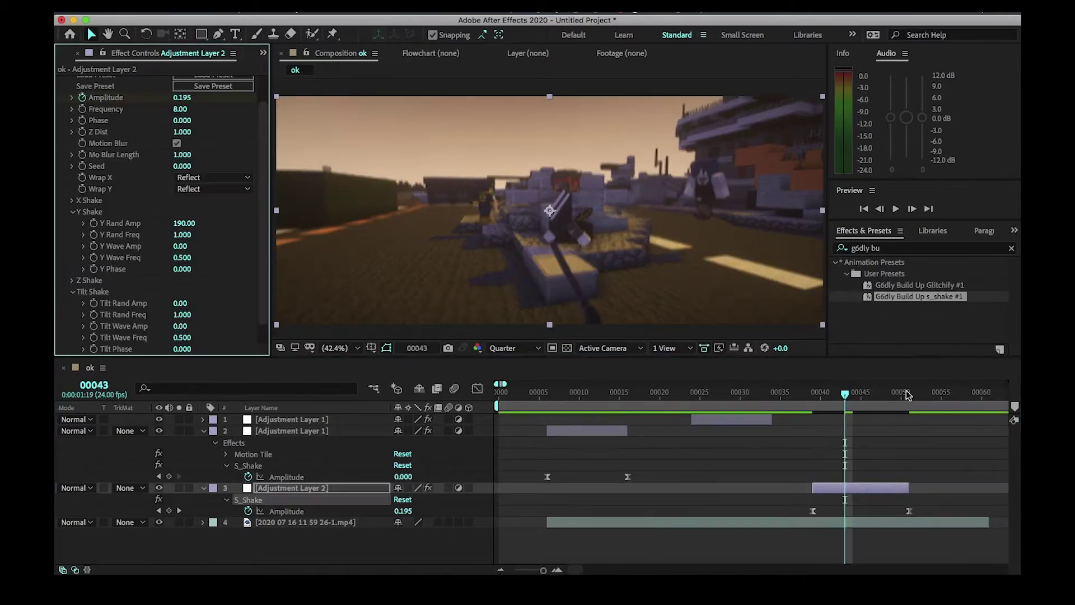
Split the gameplay clip at frame 51 and delete the part after it.
click(908, 395)
click(913, 523)
key(super+shift+d)
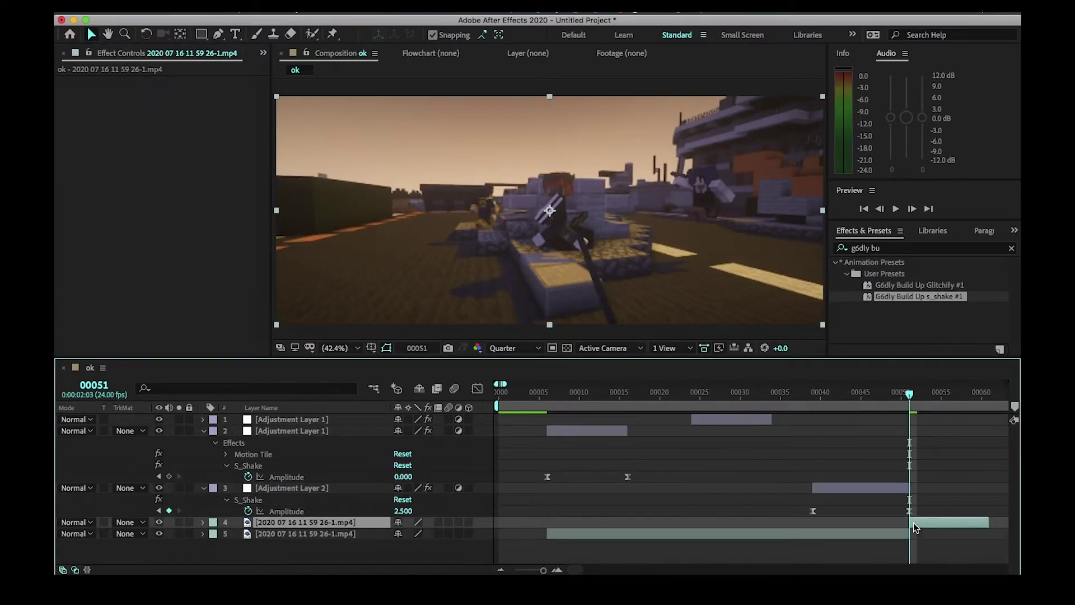
key(Delete)
Preview the shake around frames 36–49, then delete S_Shake from Adjustment Layer 2.
click(797, 393)
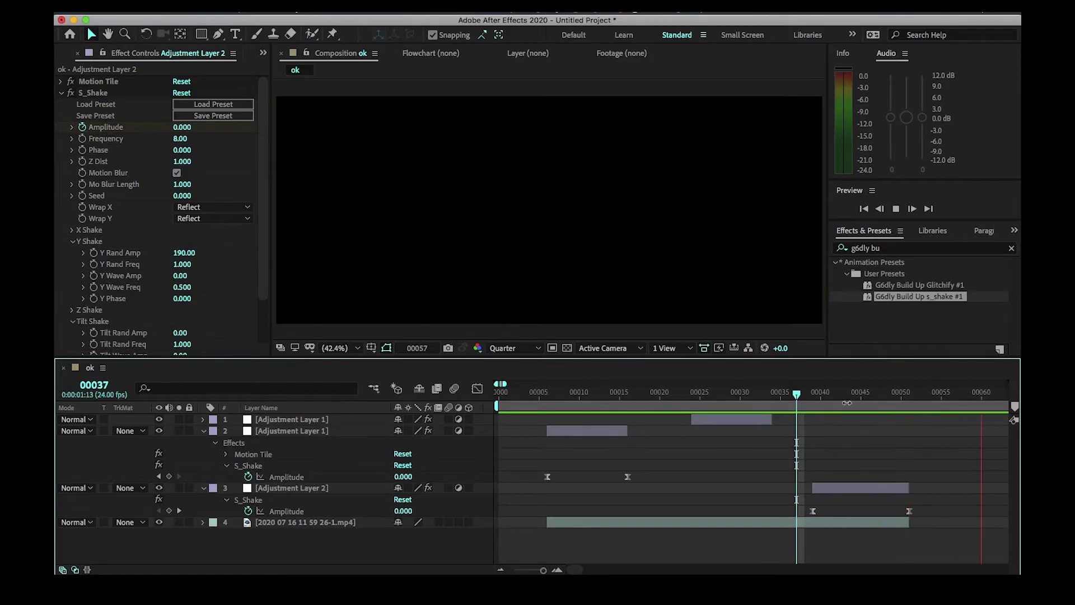
drag(847, 403, 884, 398)
click(882, 486)
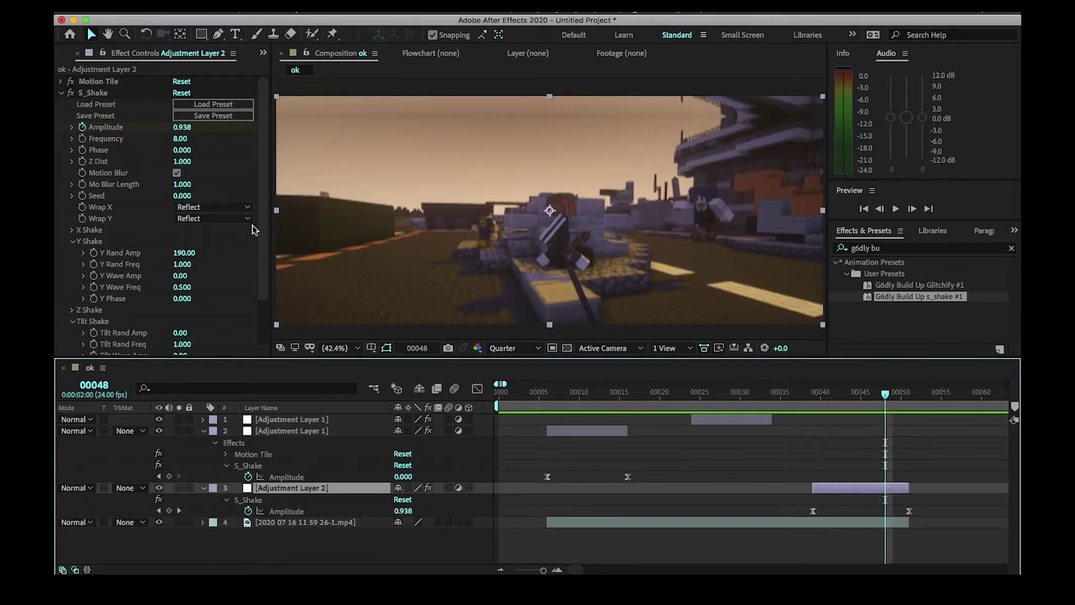
drag(876, 397, 814, 394)
key(space)
click(788, 399)
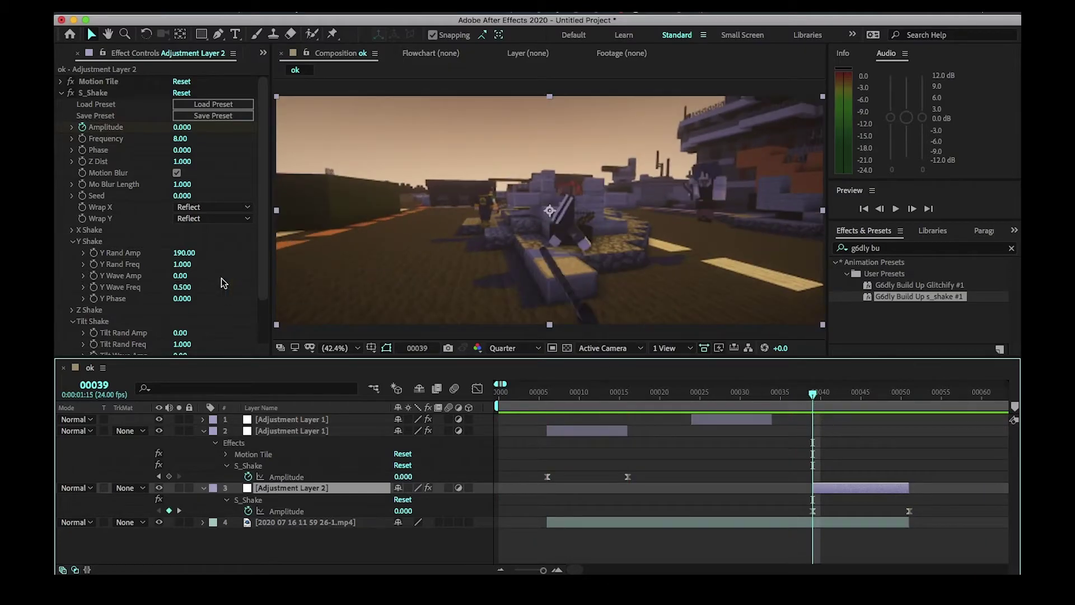
click(91, 93)
key(Delete)
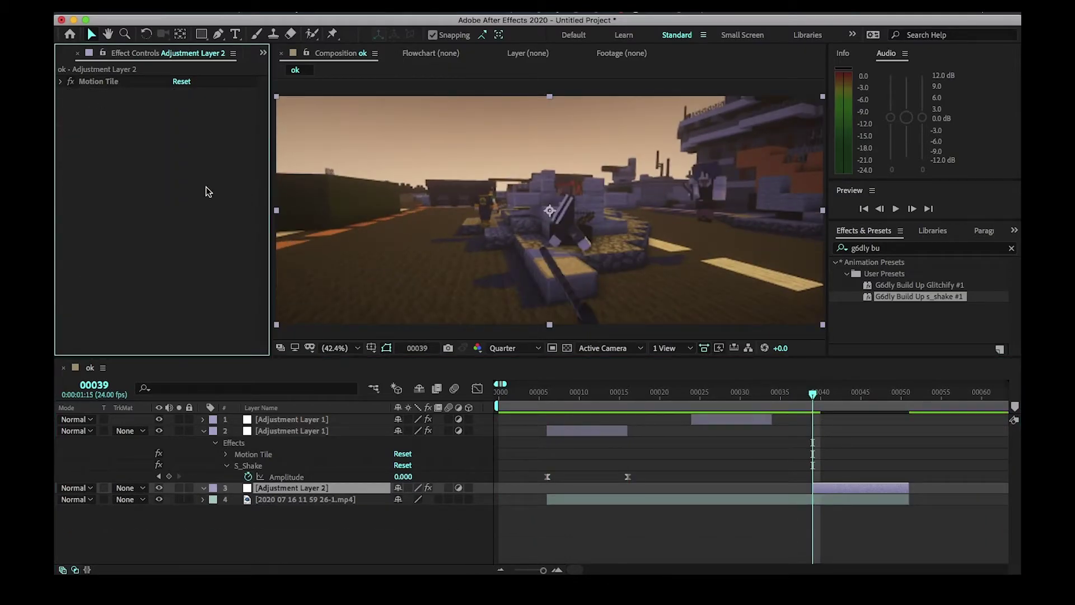
Search Effects & Presets for 's_shake' and apply Sapphire S_Shake to Adjustment Layer 2.
click(97, 85)
click(62, 82)
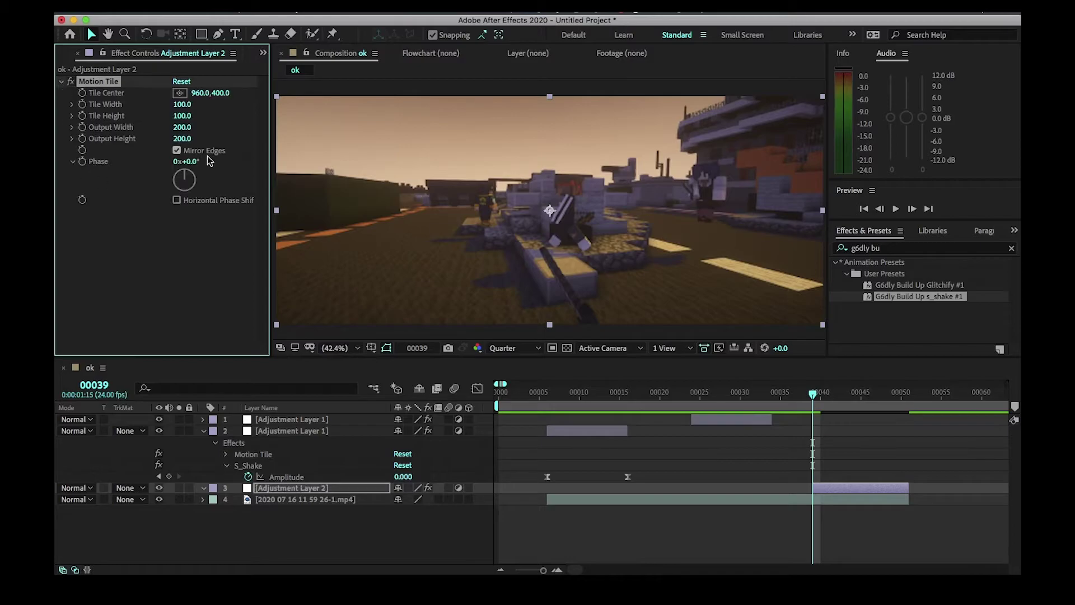
click(61, 82)
triple_click(880, 248)
text(s_shake)
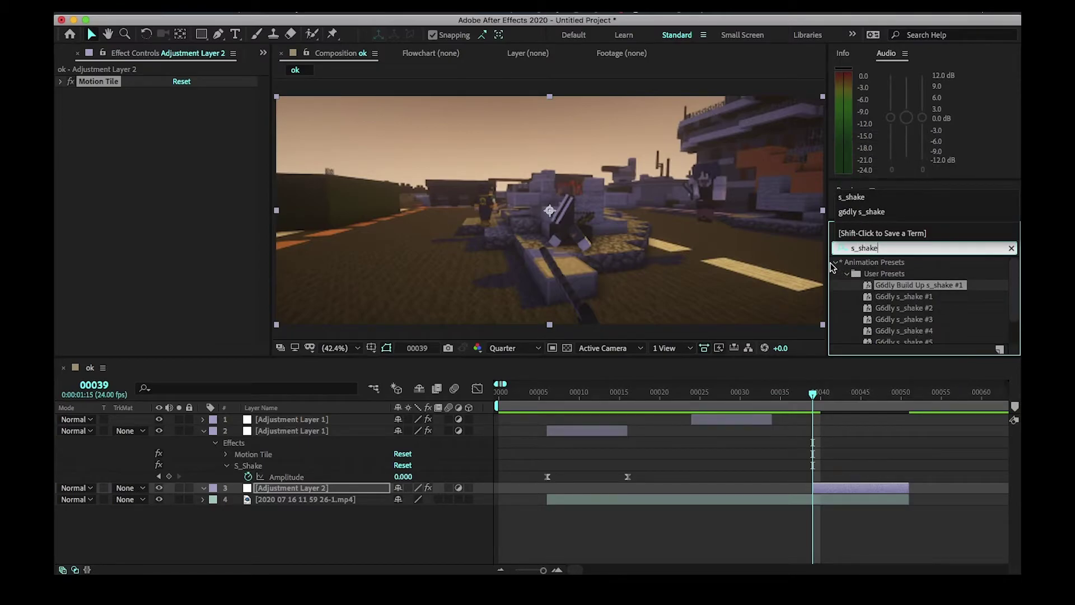
click(835, 263)
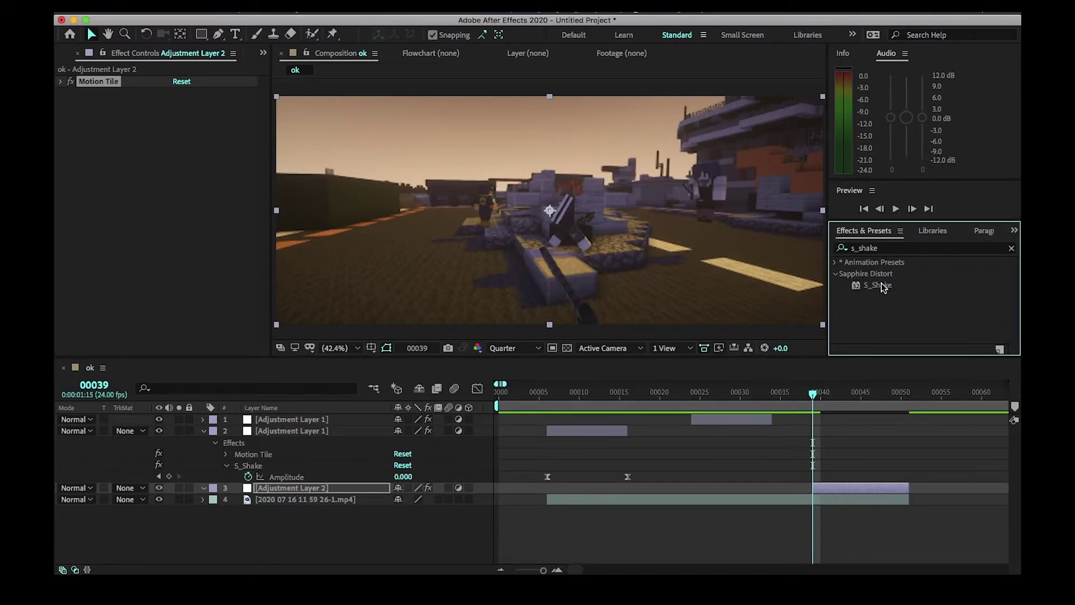
drag(882, 283, 842, 486)
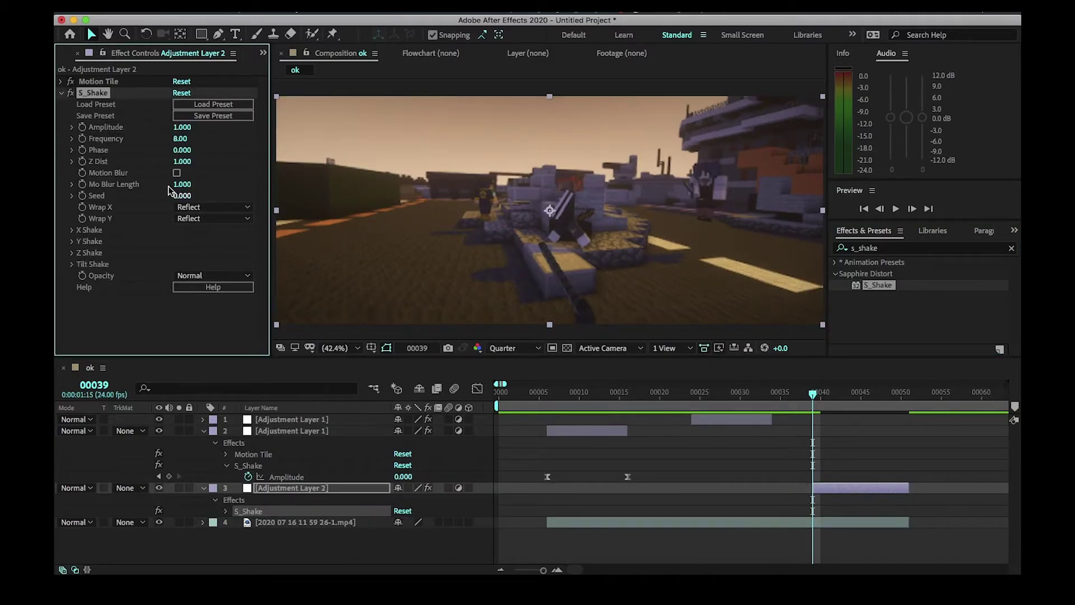
Keyframe S_Shake Amplitude at 0 on frame 39 and 2.5 on frame 51.
drag(174, 127, 63, 125)
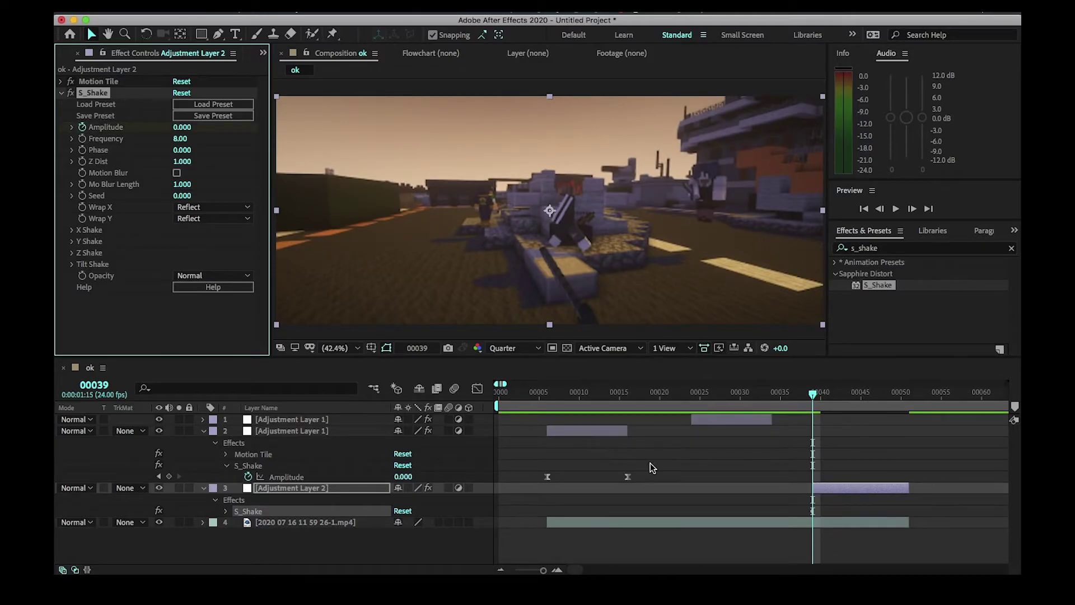
key(u)
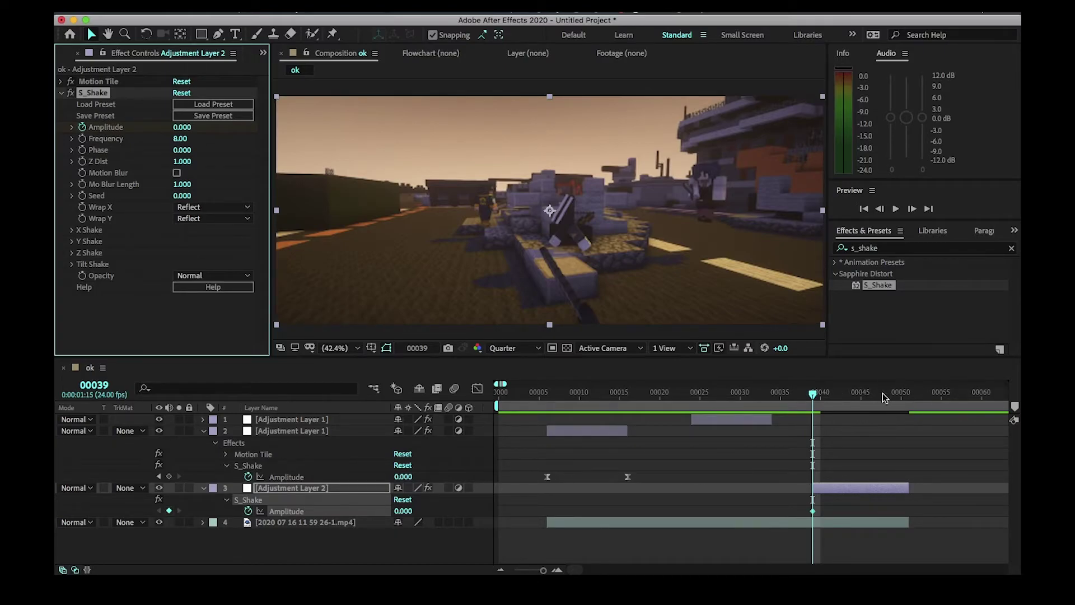
drag(882, 394, 901, 402)
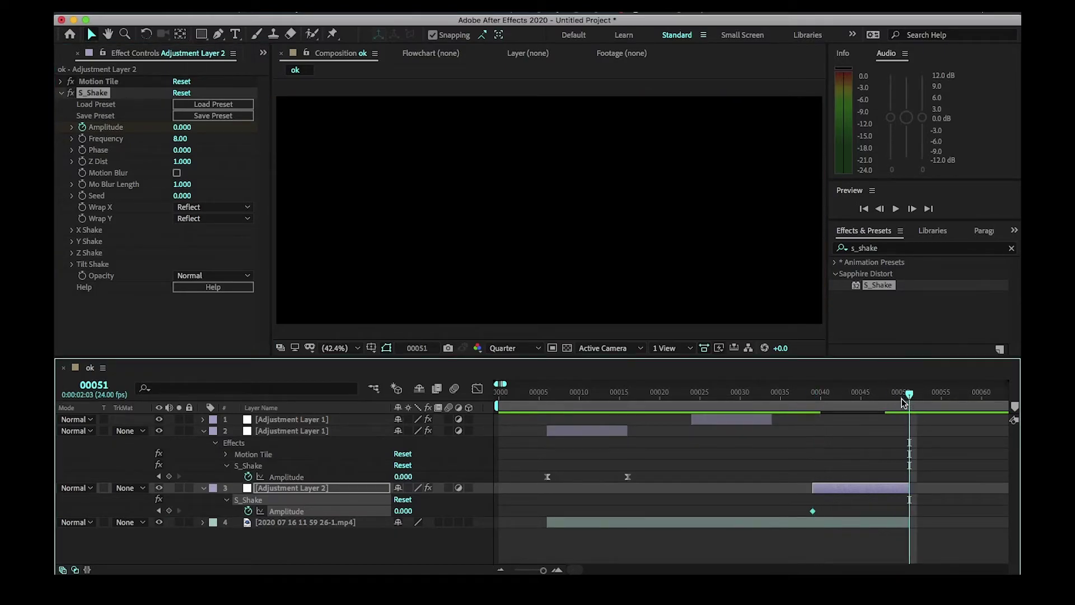
click(403, 511)
text(2.5)
key(Return)
Preview the new shake from frame 37 and scrub through it.
key(Page_Up)
key(Page_Up)
key(Page_Up)
key(Page_Up)
key(Page_Up)
key(Page_Up)
key(Page_Up)
key(Page_Up)
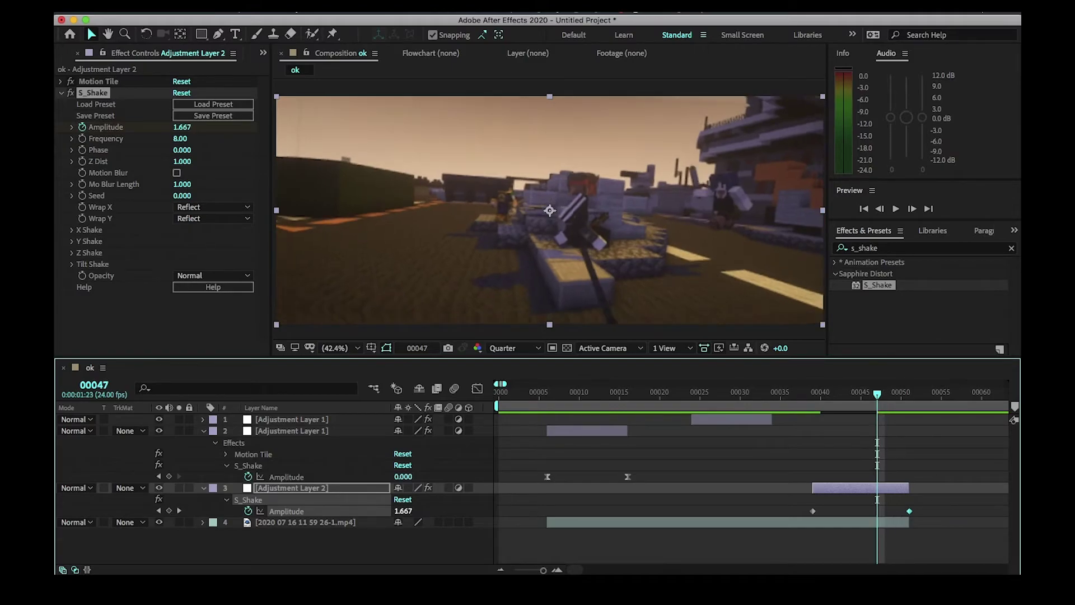
key(Page_Up)
key(Page_Up)
key(Page_Up)
key(Page_Up)
key(Page_Up)
key(Page_Up)
key(space)
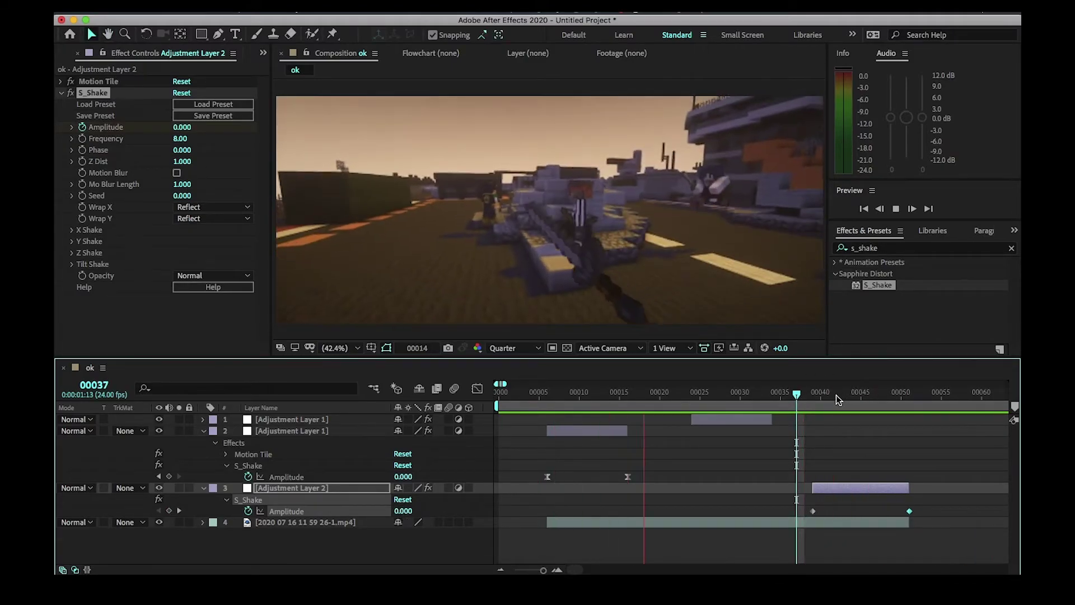
click(835, 395)
drag(836, 395, 876, 406)
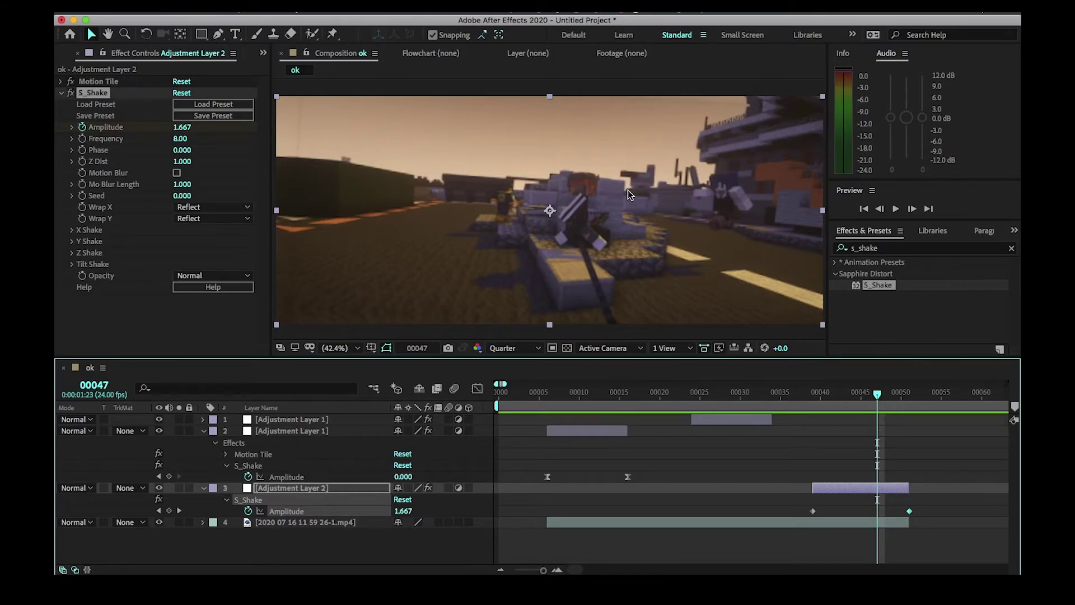
Turn on S_Shake motion blur and set its Frequency to 15.
click(177, 174)
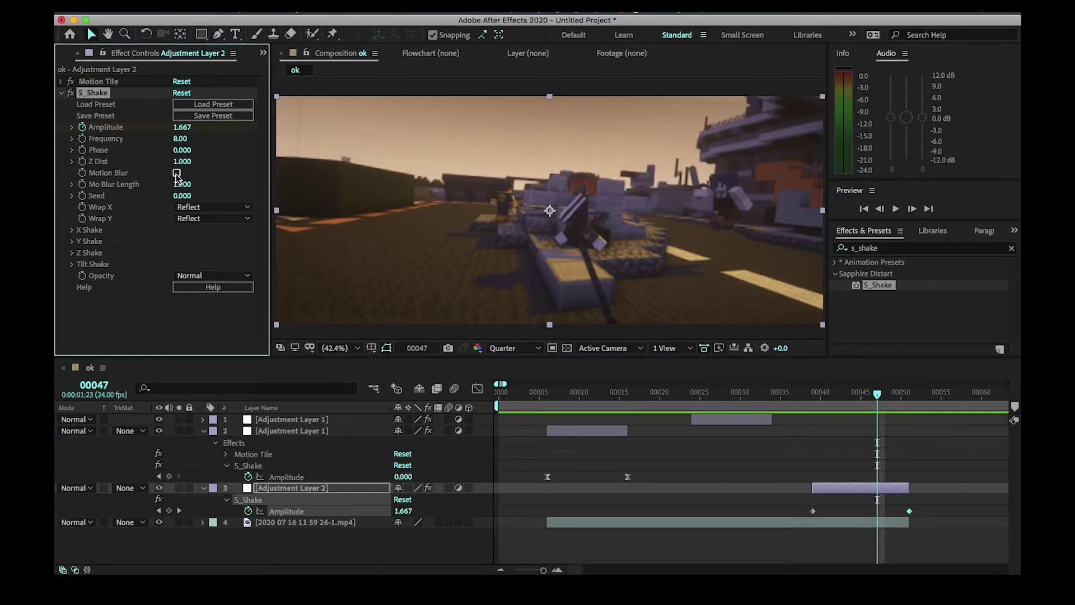
click(179, 139)
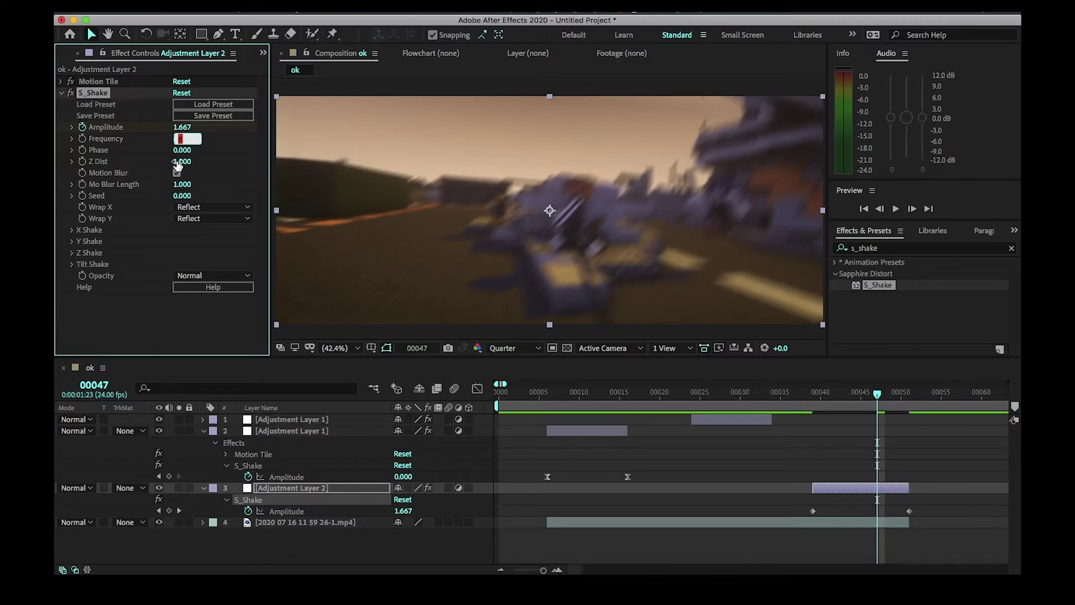
text(15)
key(Return)
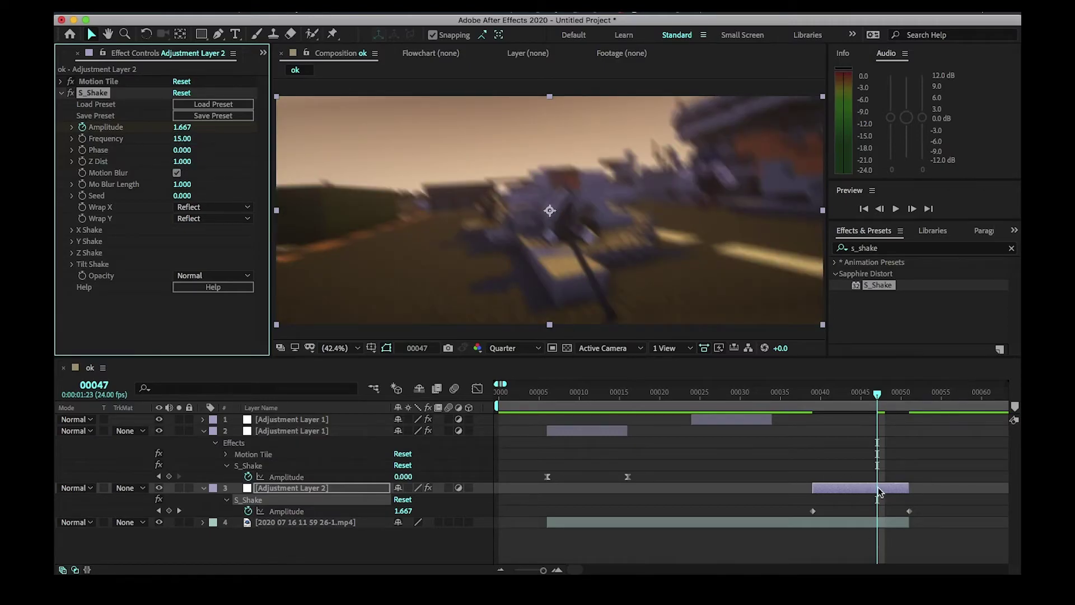
Preview the shake from frame 37 through frame 49.
click(799, 396)
key(space)
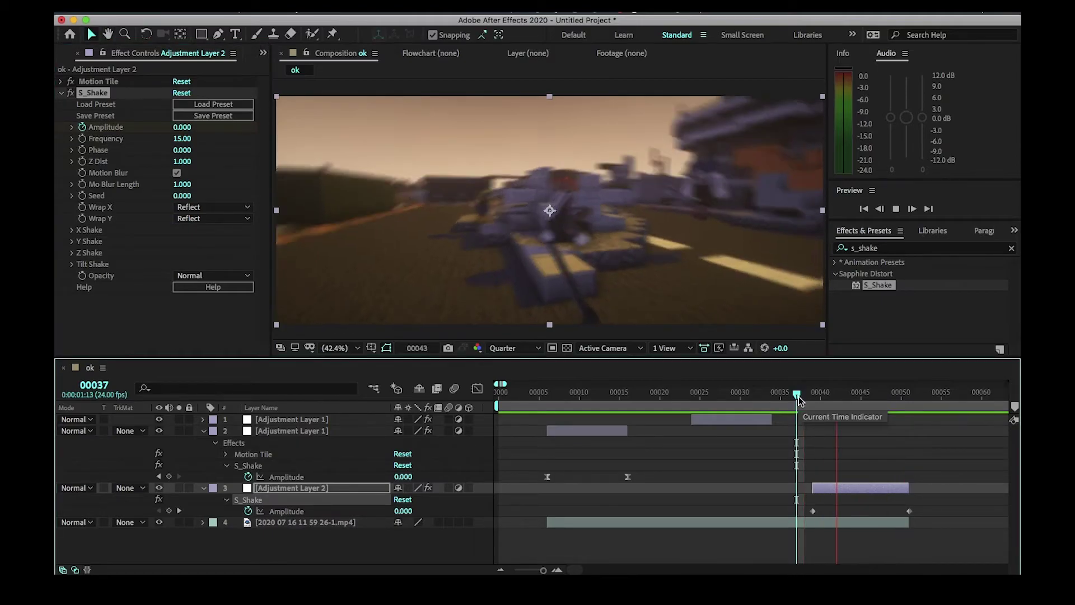
drag(865, 392, 839, 398)
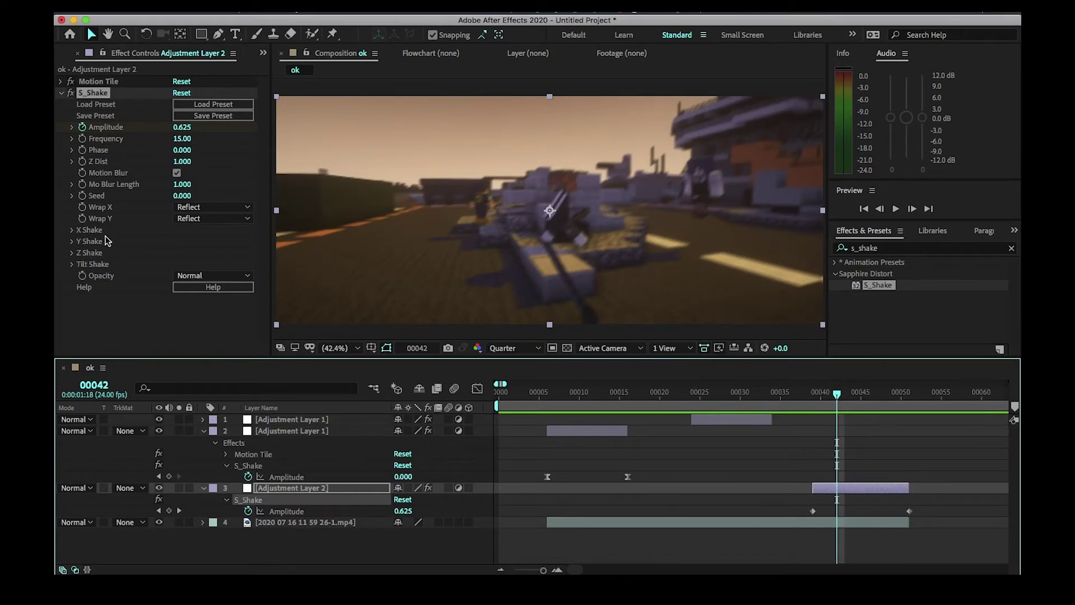
click(159, 301)
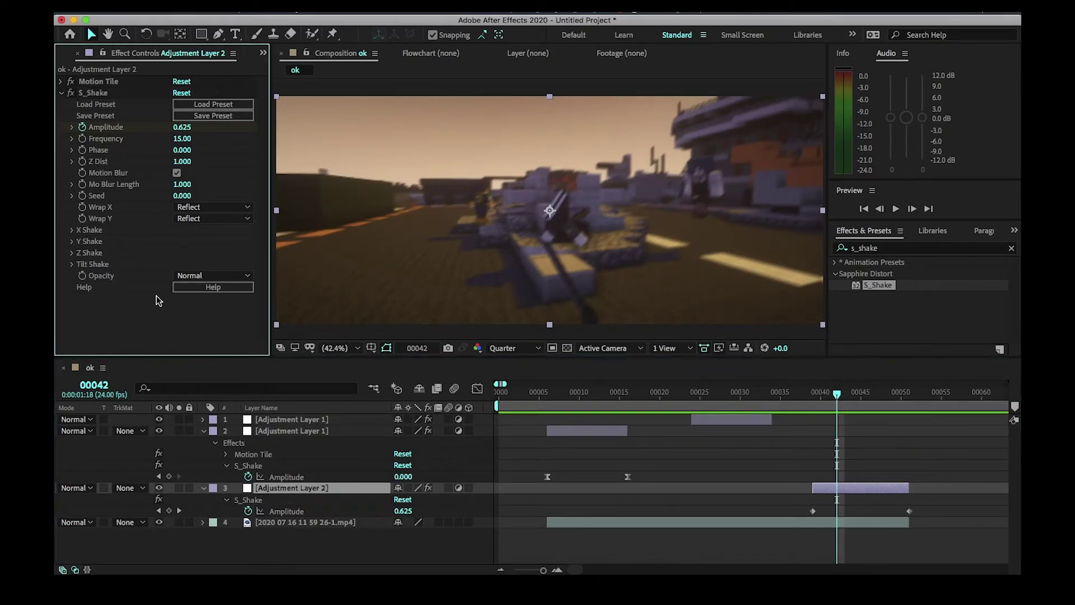
Lower the S_Shake X Rand Amp to 1.00.
click(72, 231)
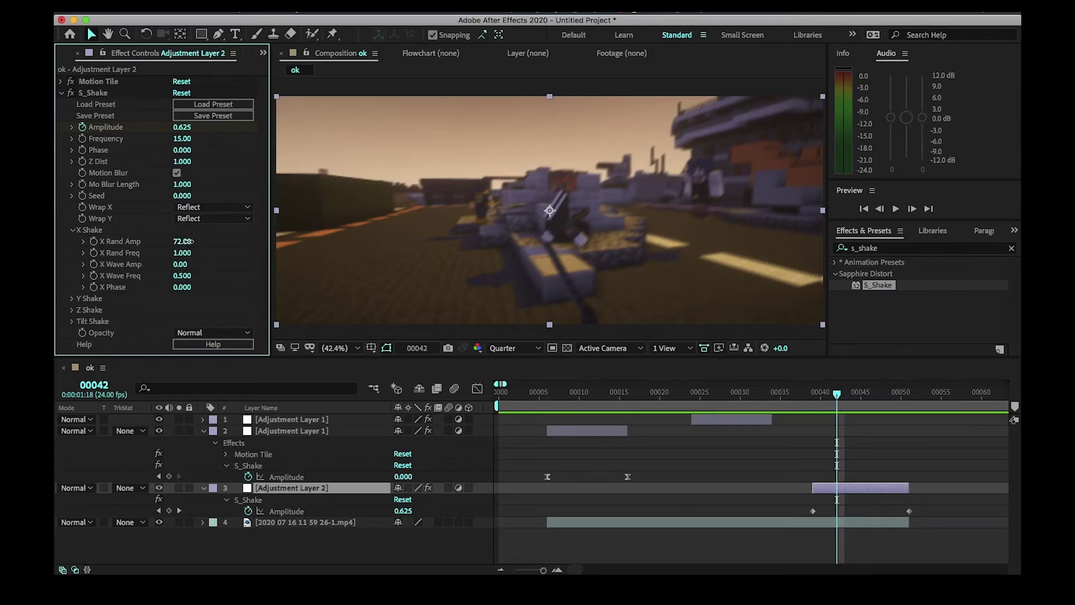
drag(187, 241, 58, 246)
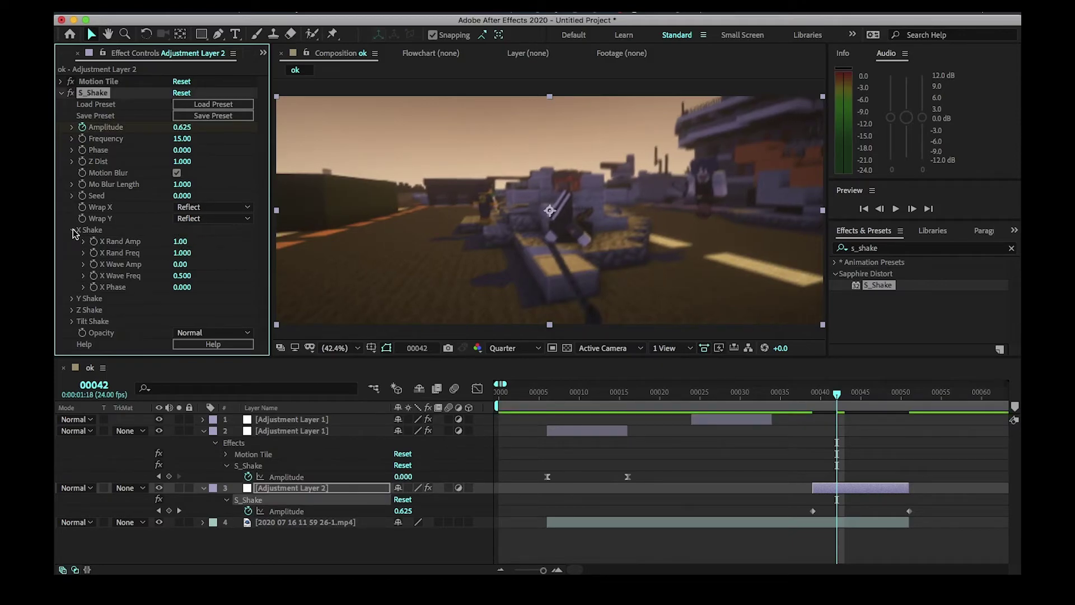
click(73, 230)
Set the Y Shake Rand Amp to 100.
click(72, 241)
drag(175, 253, 180, 258)
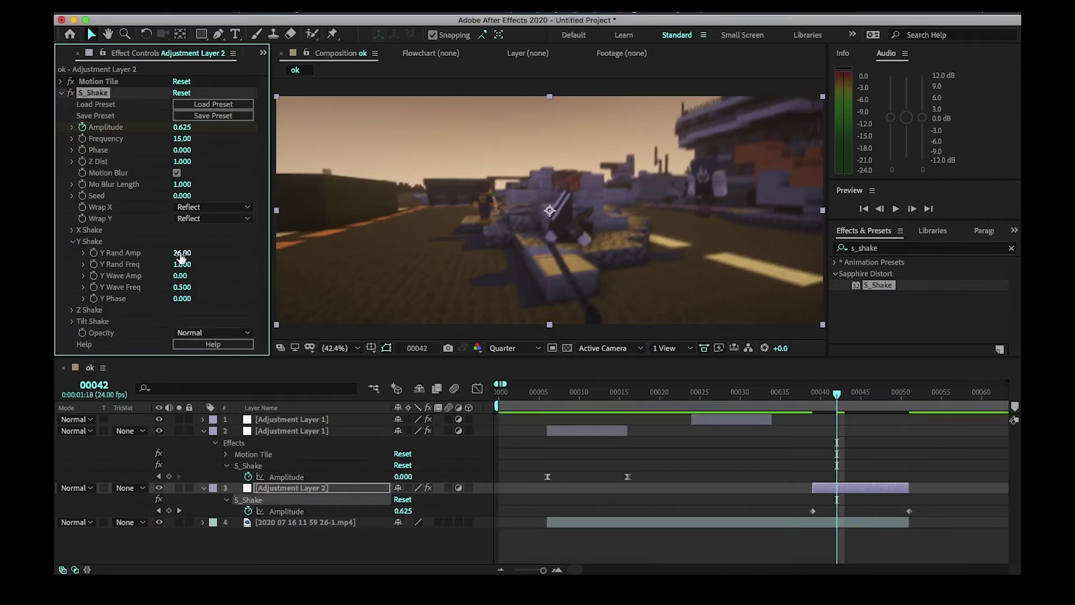
click(180, 255)
key(Return)
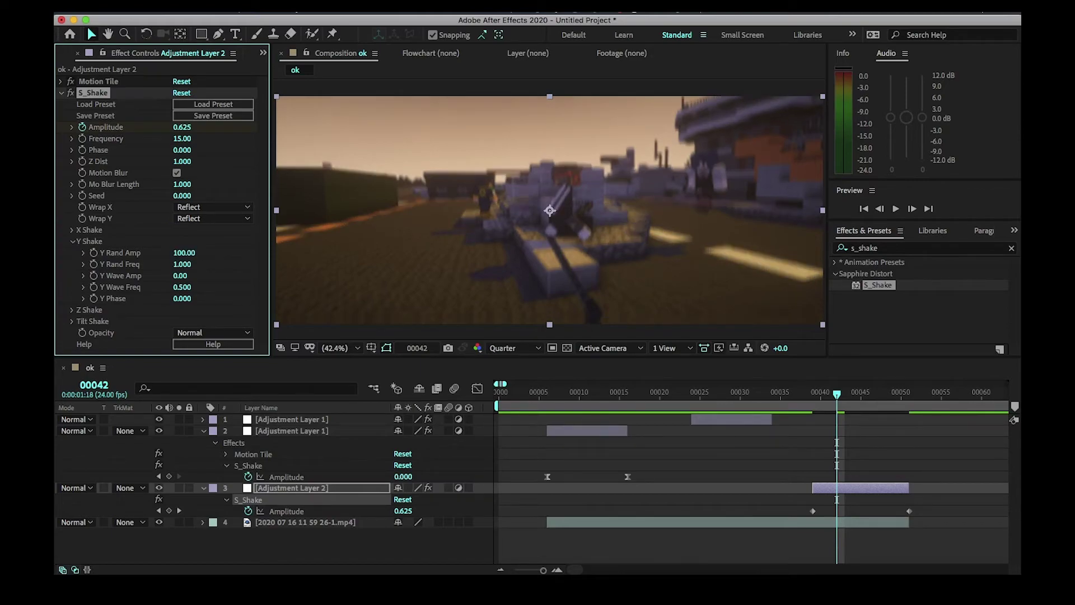
drag(180, 253, 219, 252)
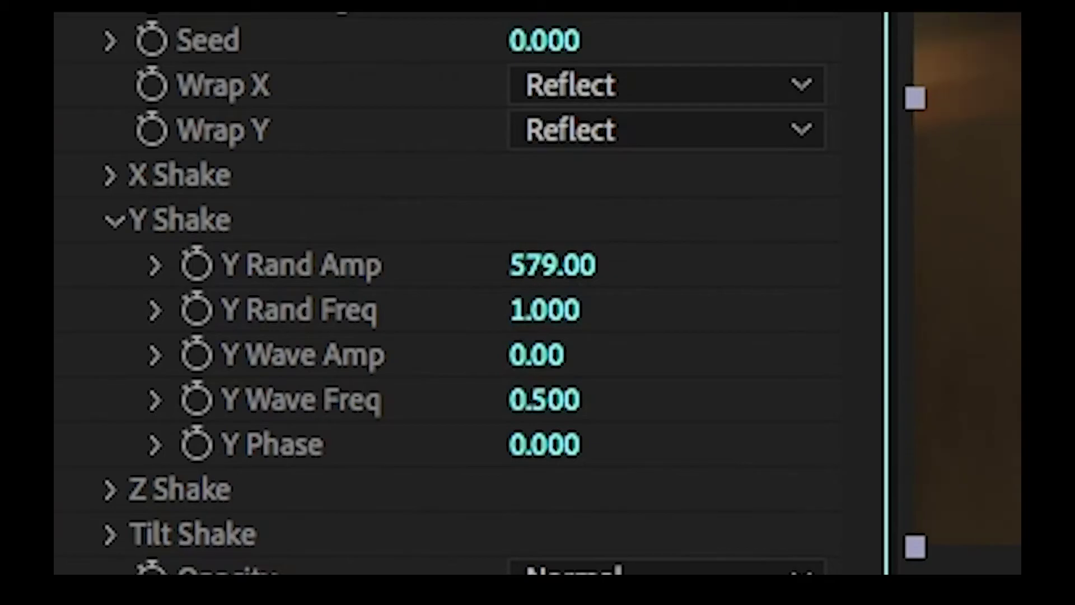
drag(560, 264, 629, 264)
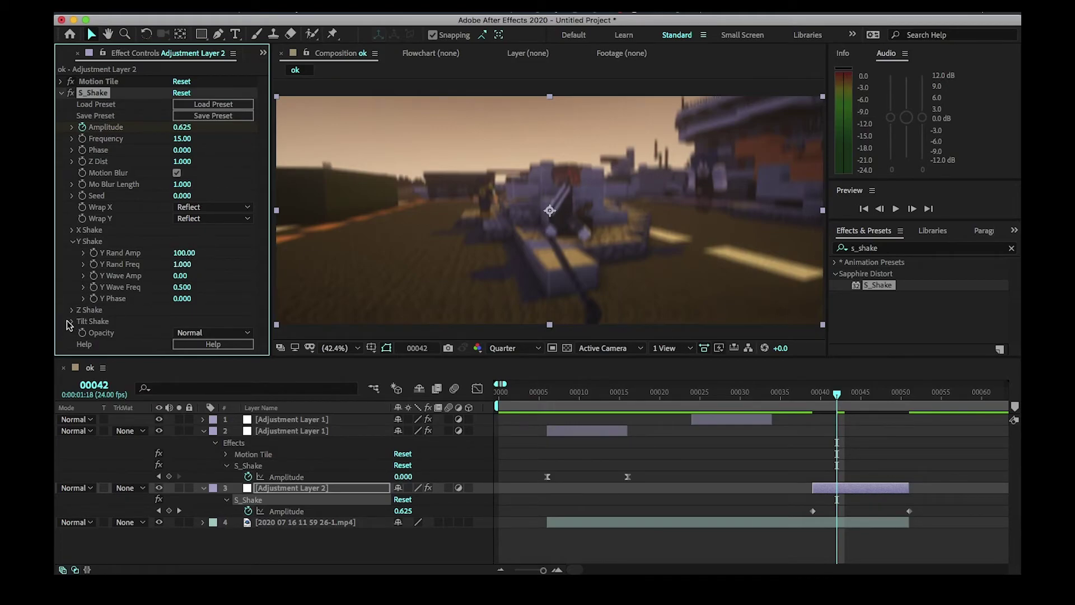
Set the Tilt Rand Amp to 0 and collapse the S_Shake settings.
click(70, 323)
click(180, 304)
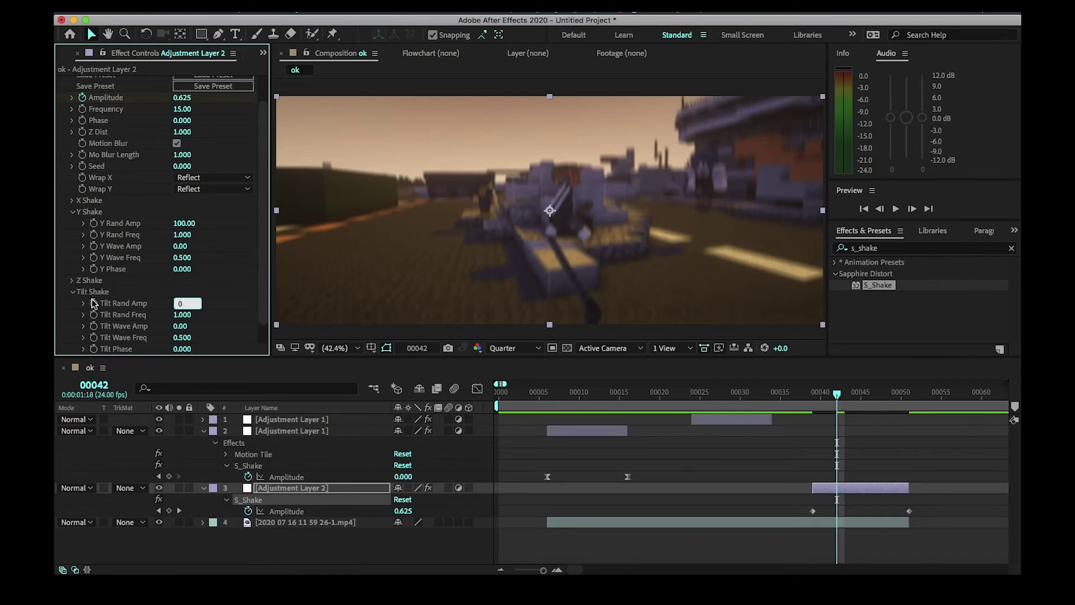
text(0)
key(Return)
key(Return)
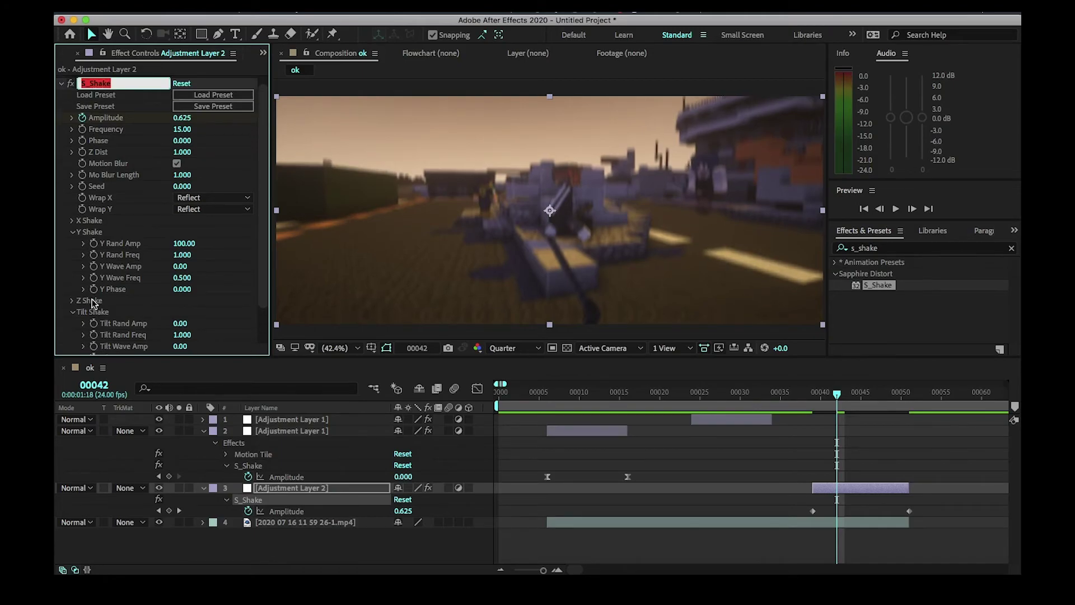
click(61, 84)
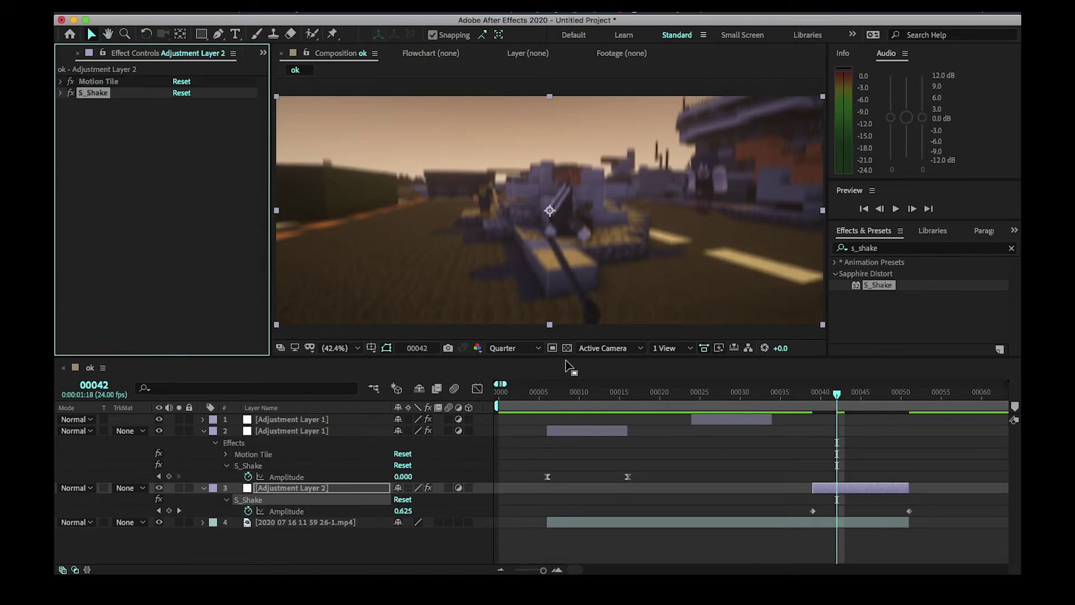
Preview the shake from frame 37, then slide upper Adjustment Layer 1 earlier.
click(792, 394)
key(space)
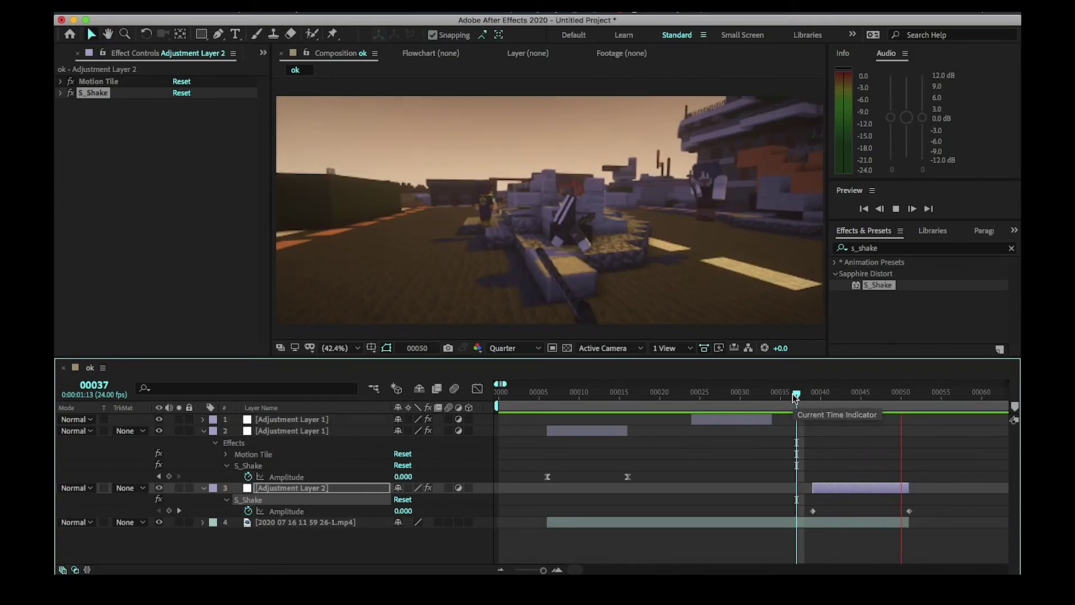
click(787, 392)
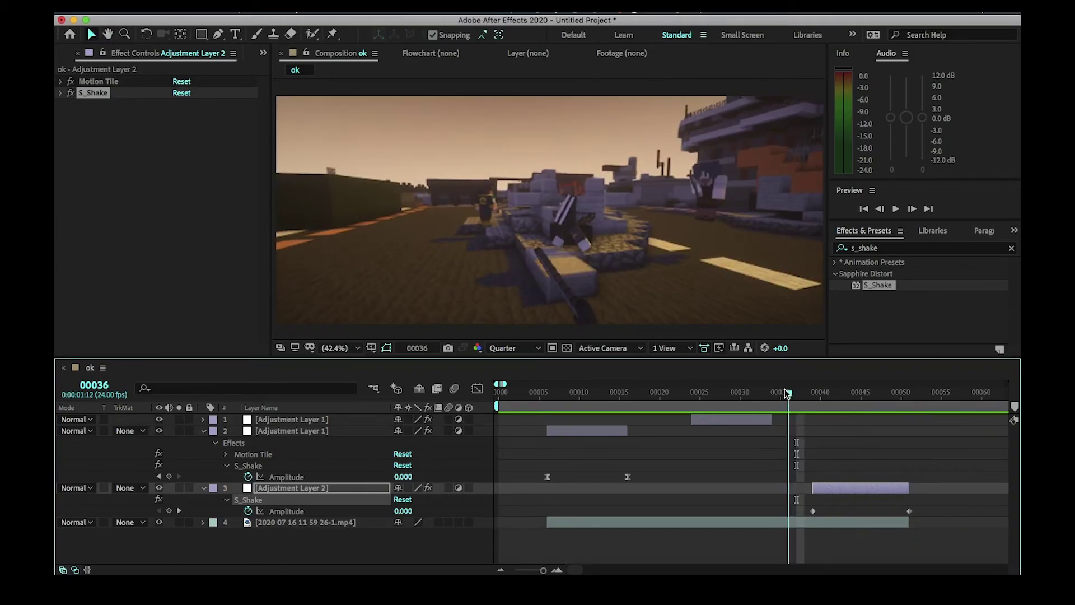
drag(785, 392, 773, 391)
drag(728, 419, 608, 418)
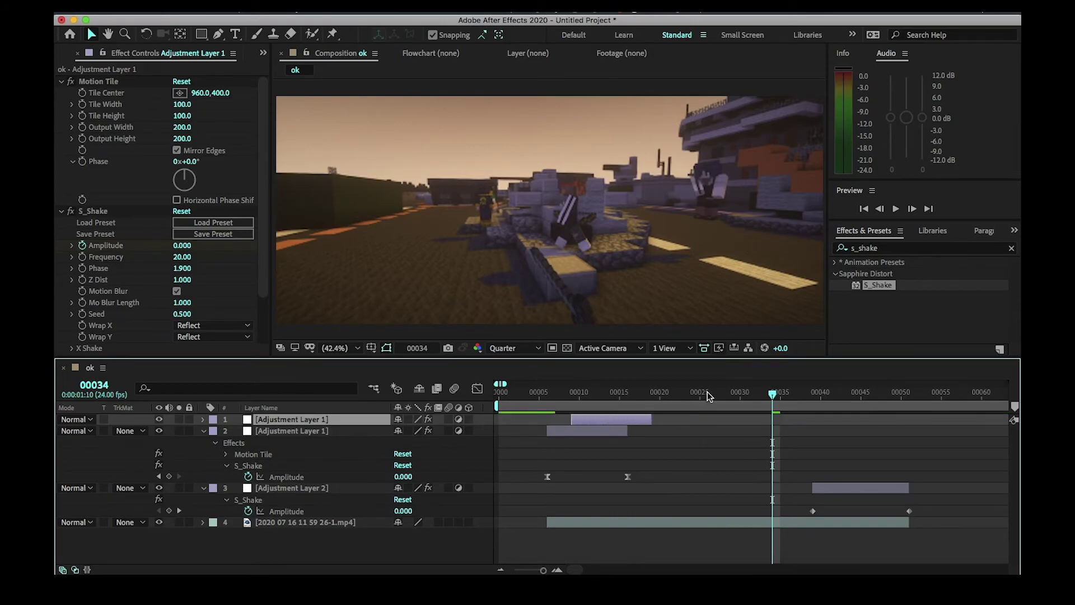
Preview from frame 20, then Easy Ease Adjustment Layer 2's two Amplitude keyframes.
click(663, 395)
key(space)
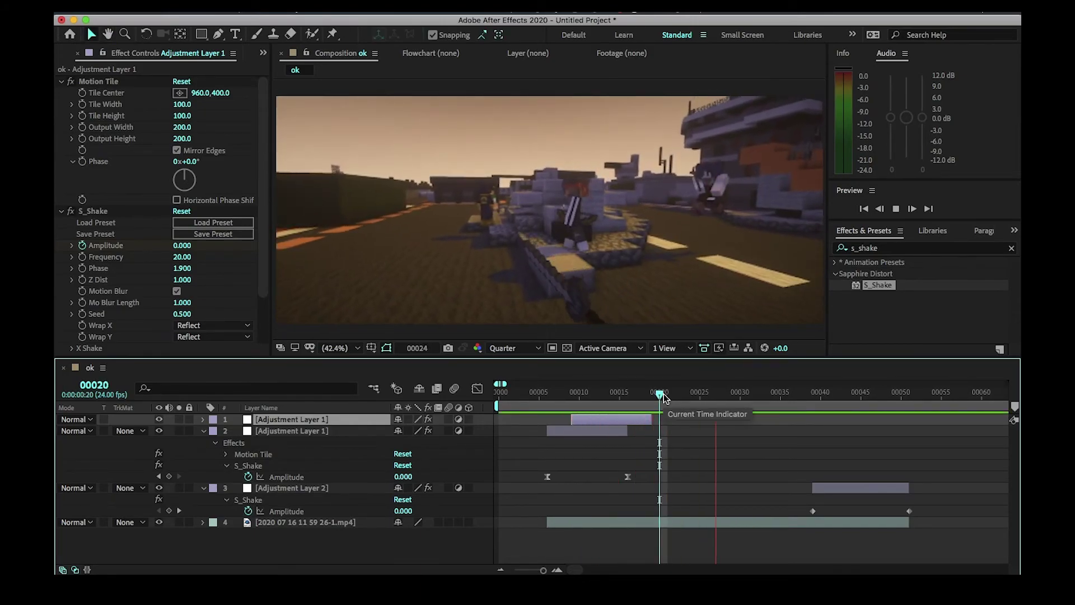
click(815, 392)
drag(802, 502, 933, 513)
key(F9)
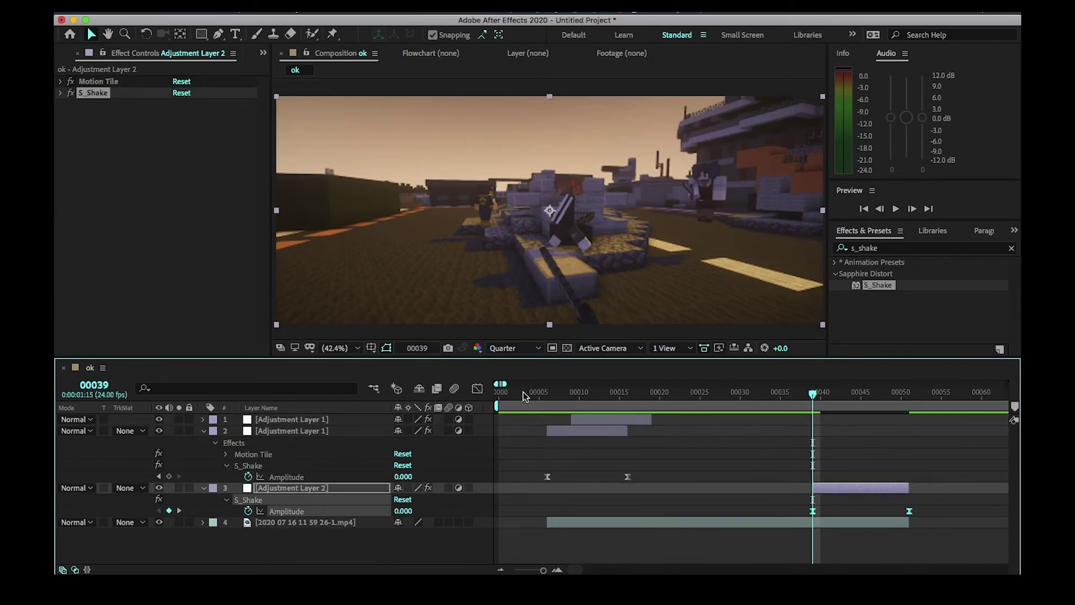
In the Graph Editor, reshape the Amplitude peak ease and lengthen the first keyframe's ease.
click(476, 389)
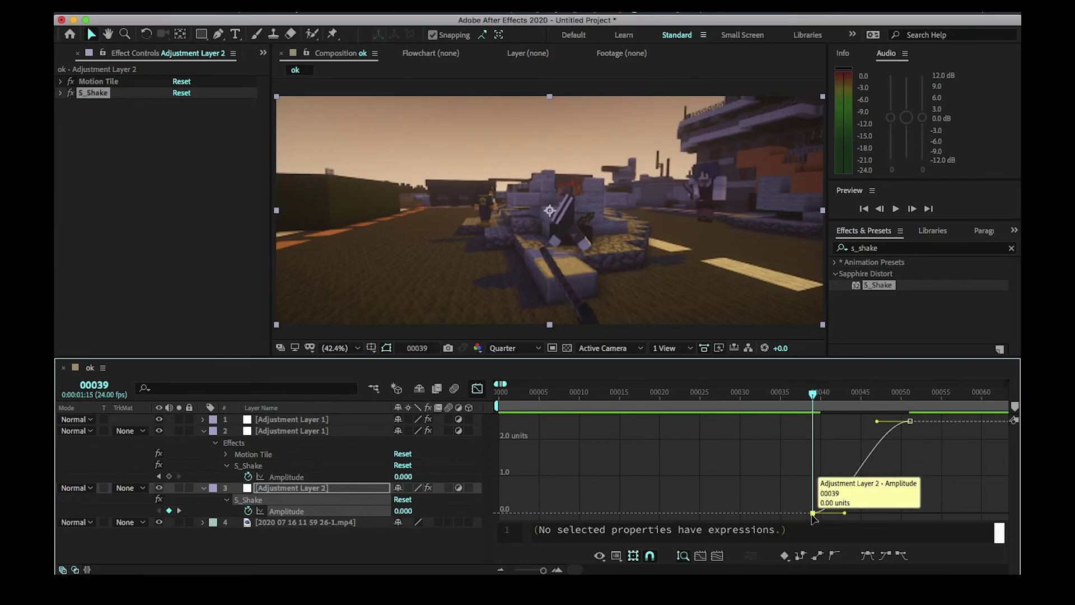
drag(880, 423, 923, 485)
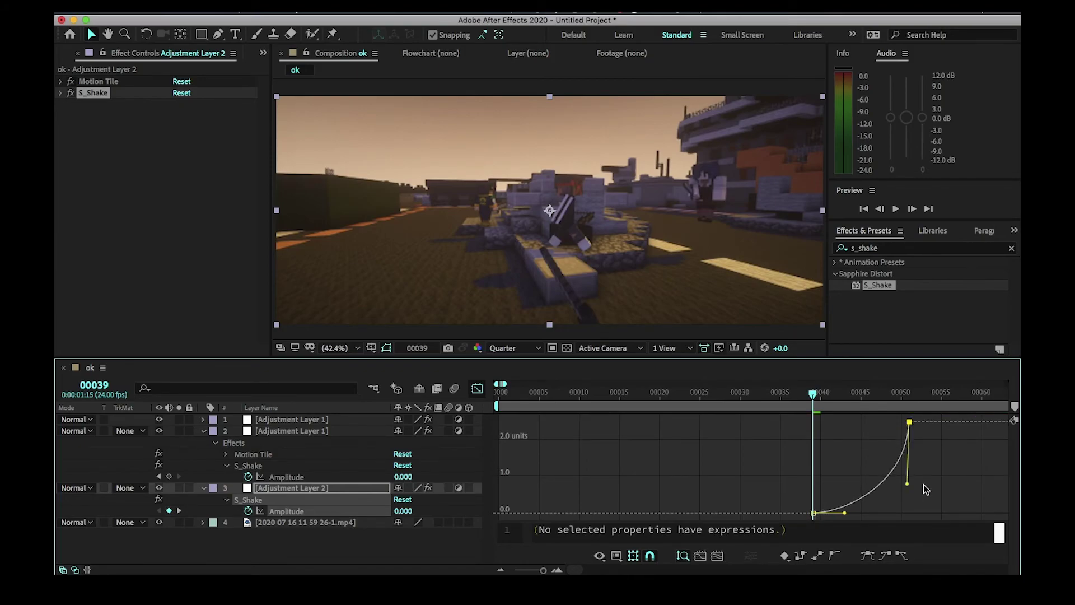
drag(846, 513, 880, 511)
key(space)
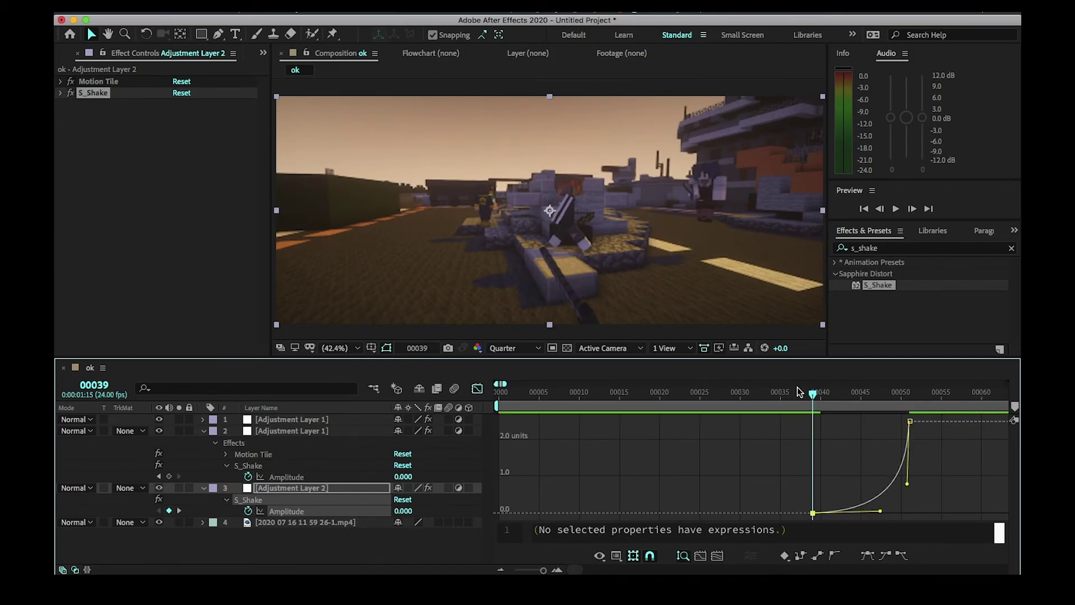
click(478, 388)
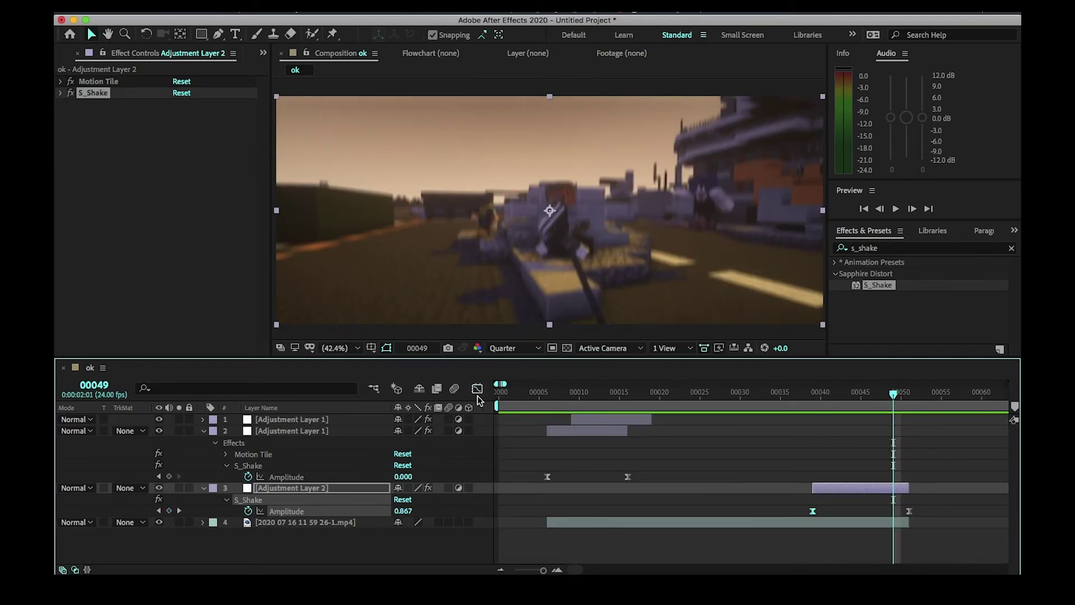
Shorten the first keyframe's influence, steepen the rise into the peak, and scrub frames 40–49.
click(478, 390)
drag(880, 511, 823, 510)
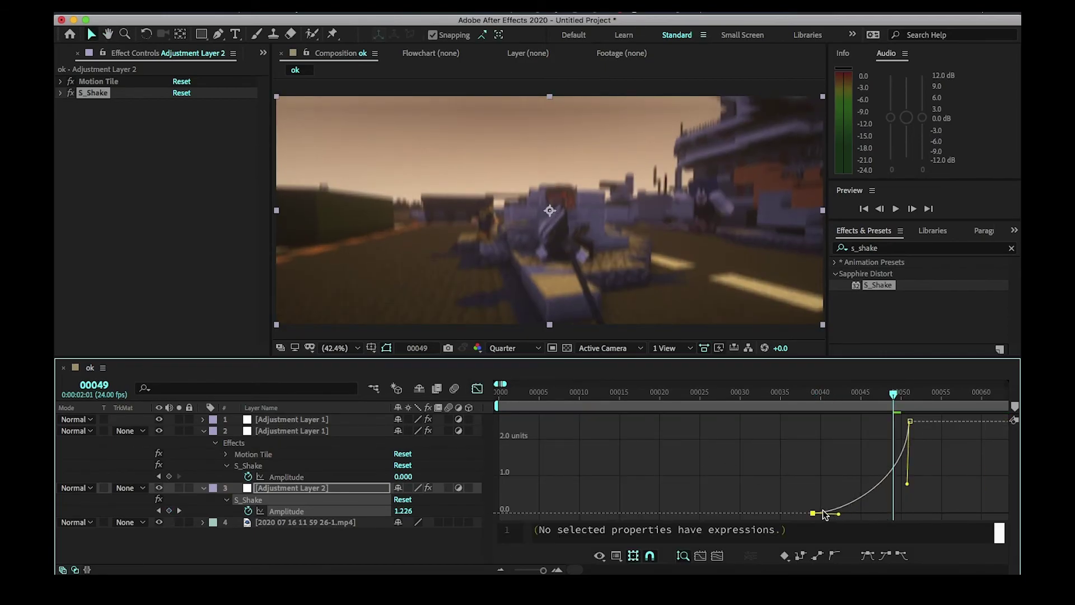
drag(908, 485, 916, 442)
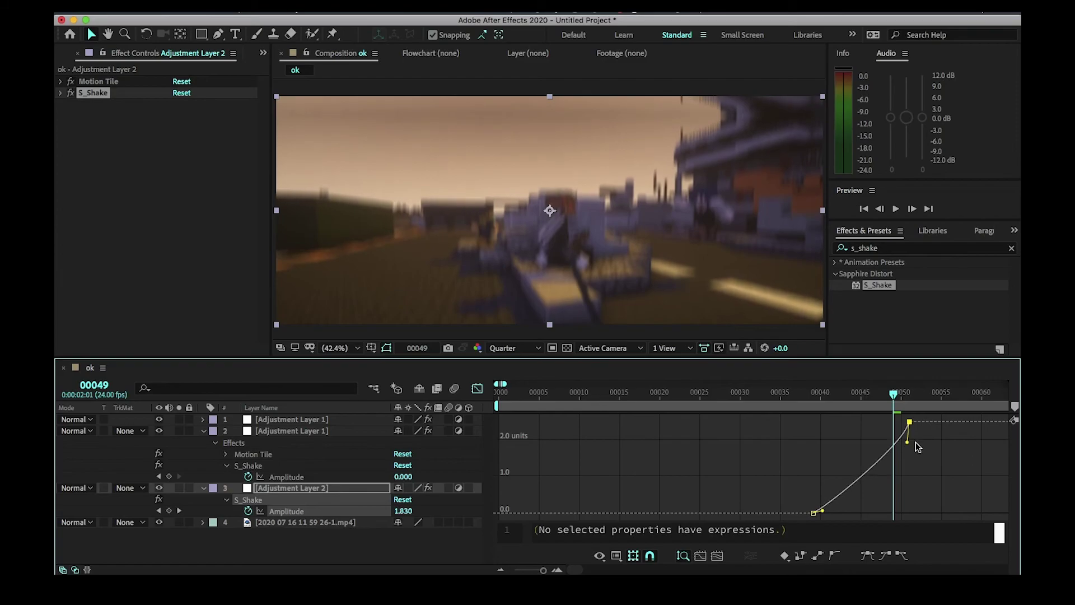
key(shift+F3)
drag(855, 399, 686, 408)
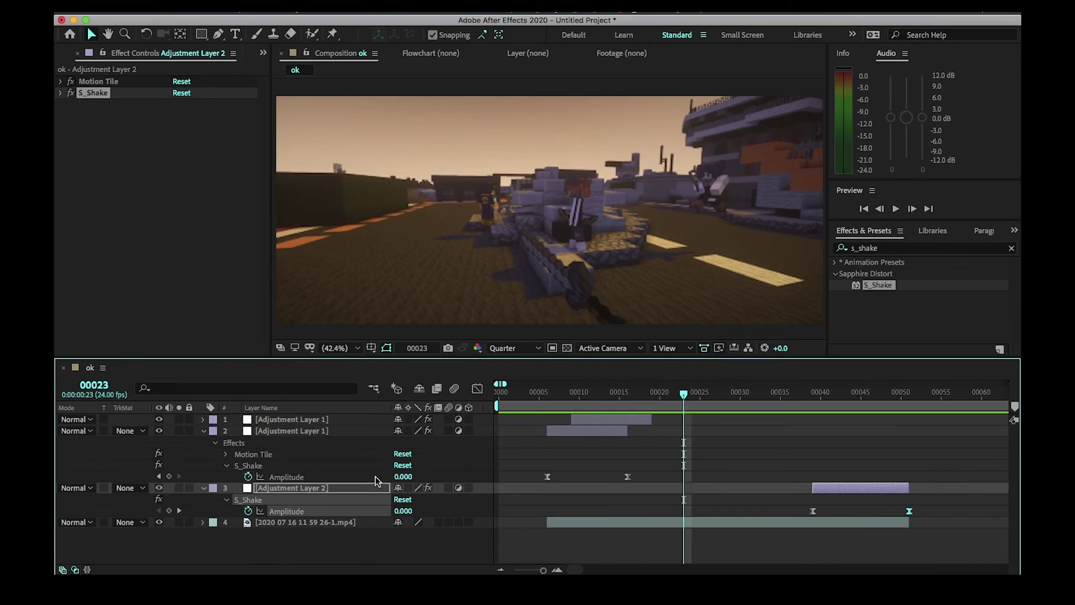
Add a new adjustment layer above the footage, trimmed to start at the playhead.
click(335, 418)
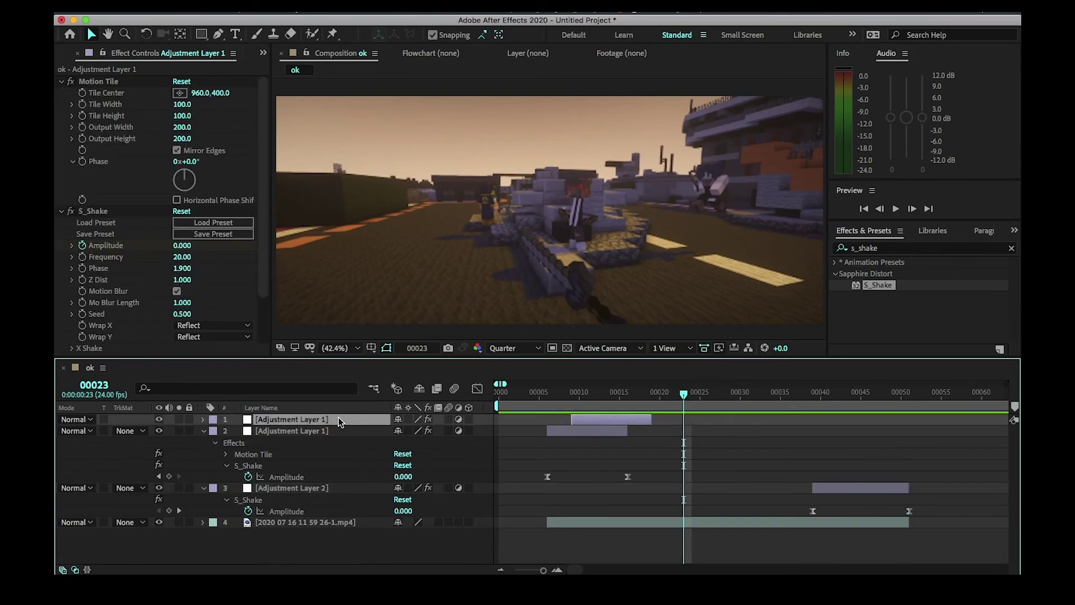
shift+click(297, 488)
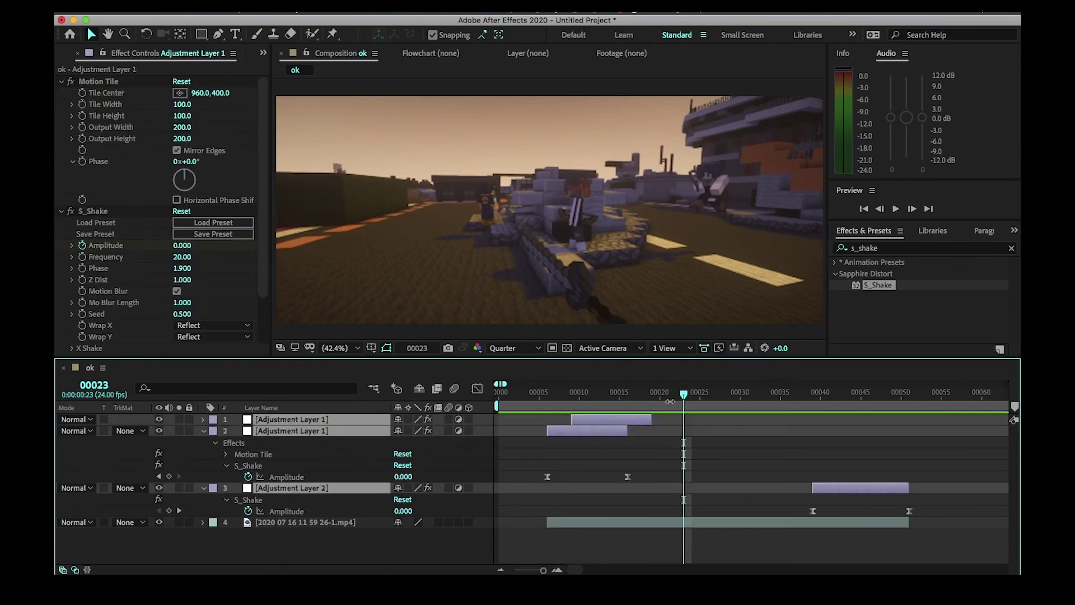
click(739, 489)
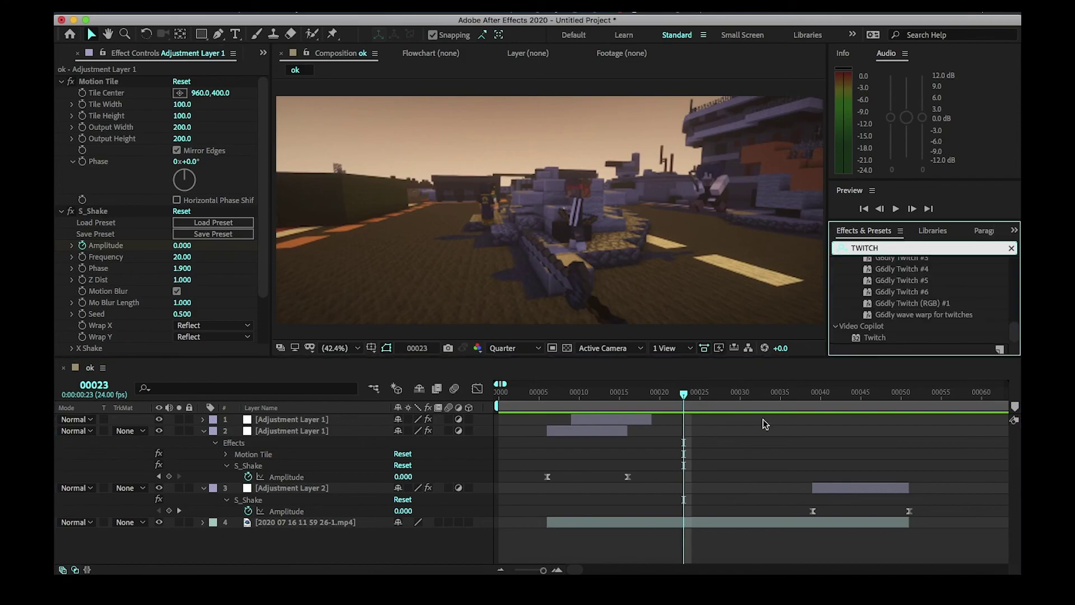
click(689, 519)
key(super+alt+y)
key(alt+[)
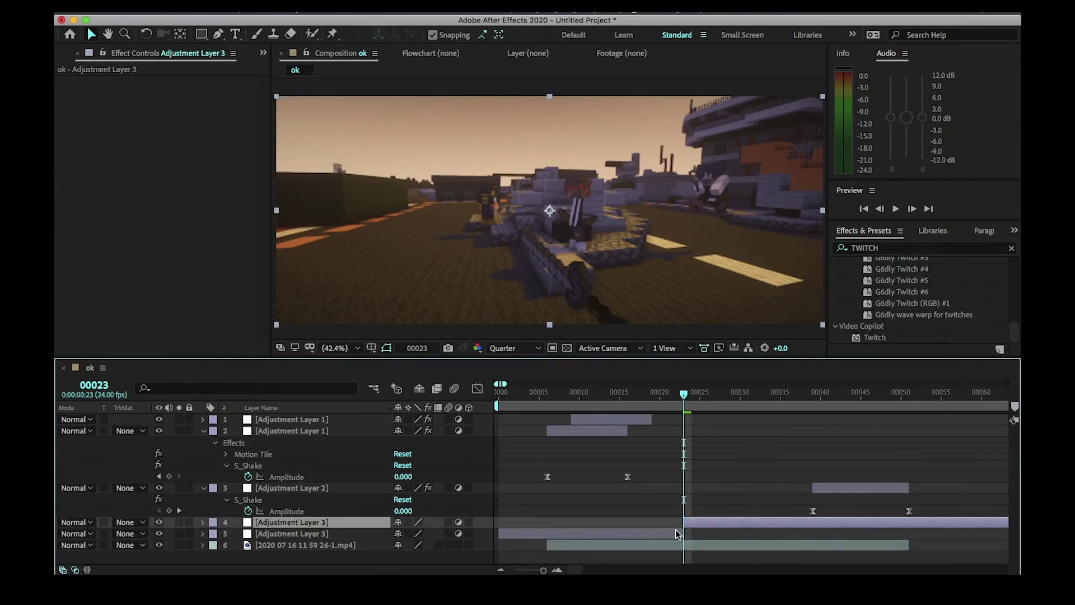
click(674, 529)
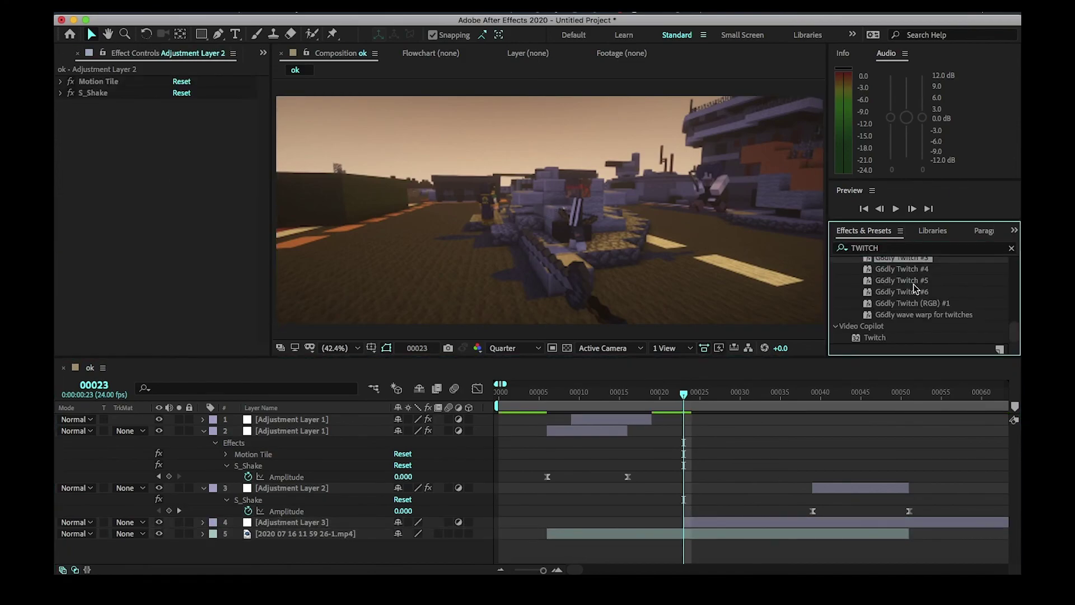
Try the Twitch #6 preset on it, delete that layer, and move Adjustment Layer 1 to frame 23.
drag(903, 291, 740, 520)
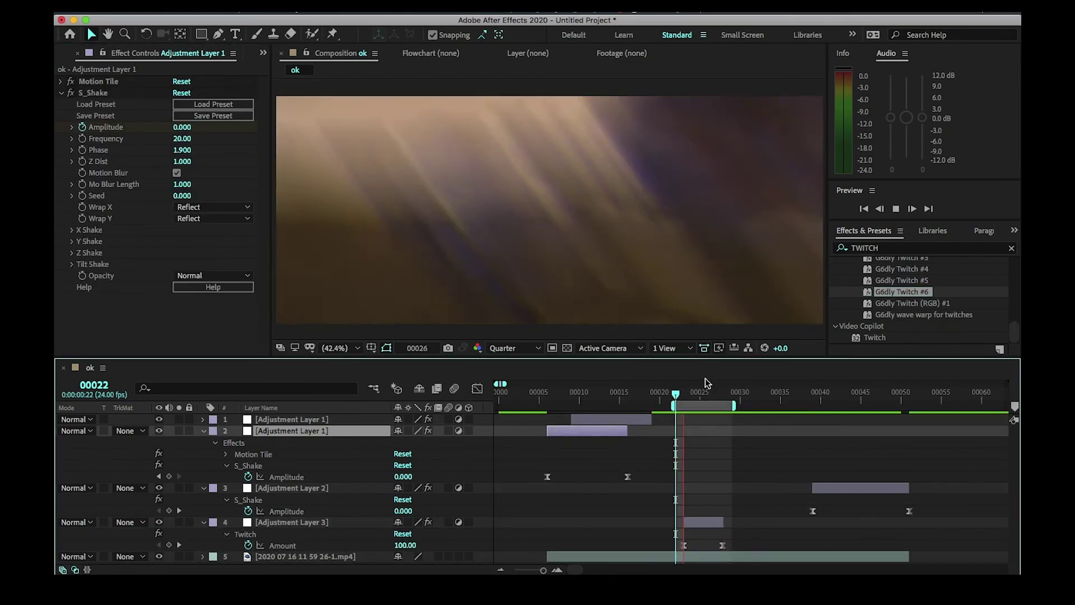
drag(700, 395, 695, 398)
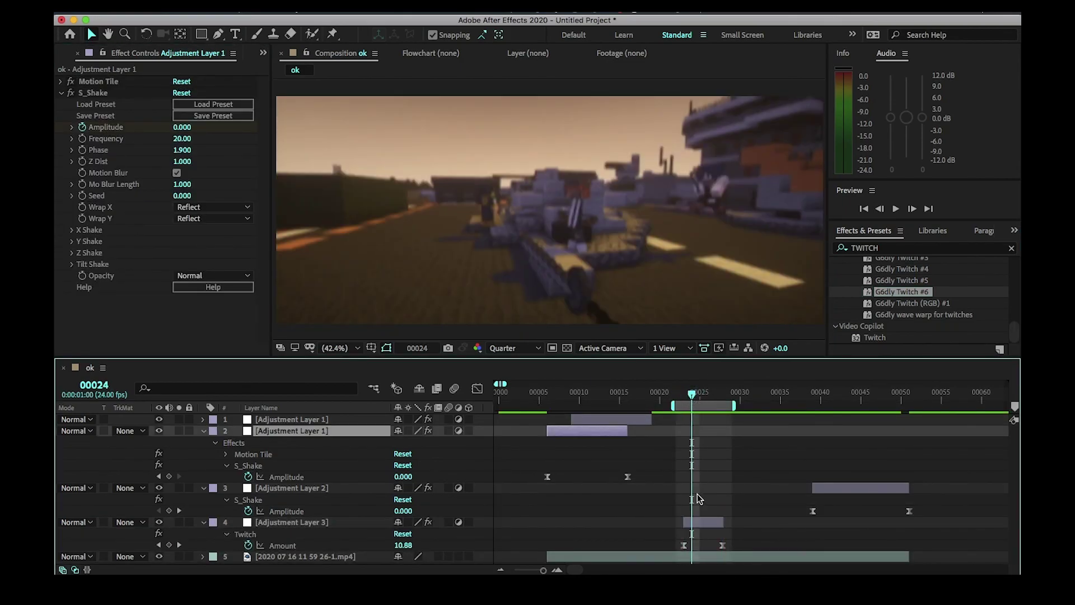
click(712, 522)
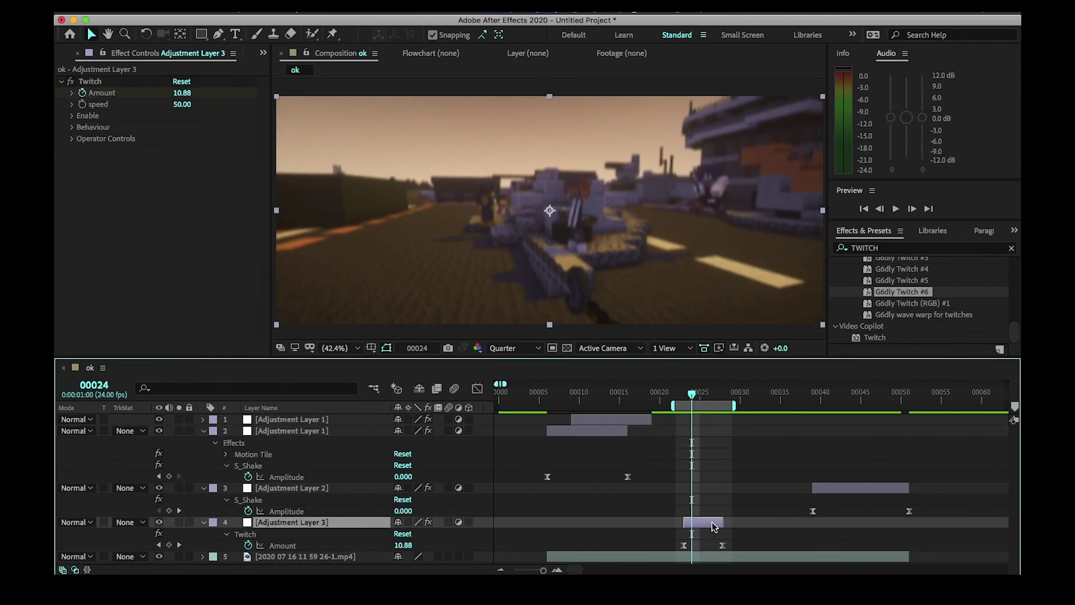
key(Delete)
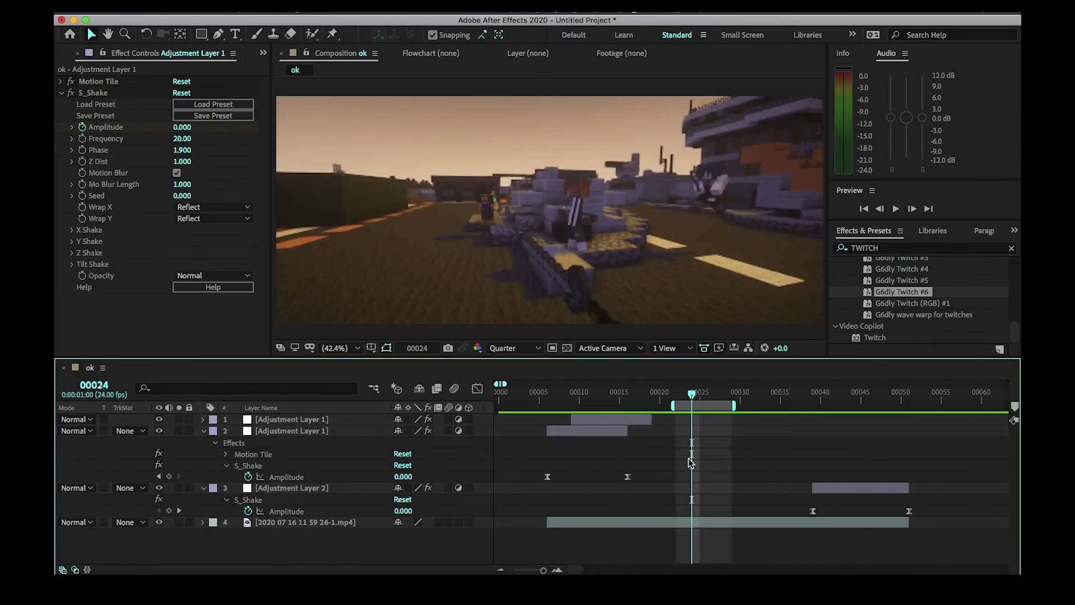
drag(632, 422, 975, 406)
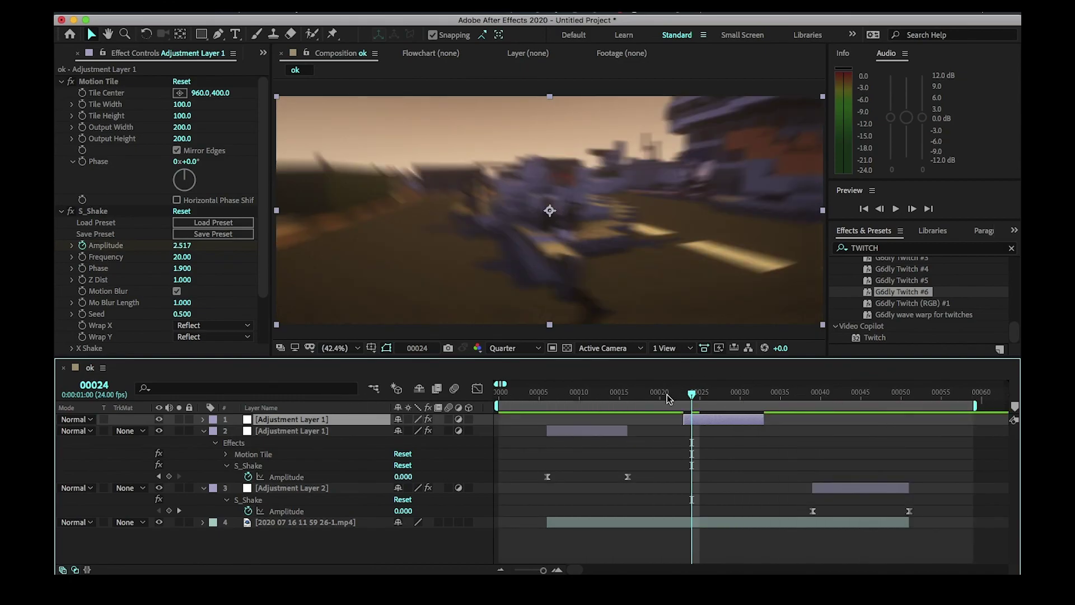